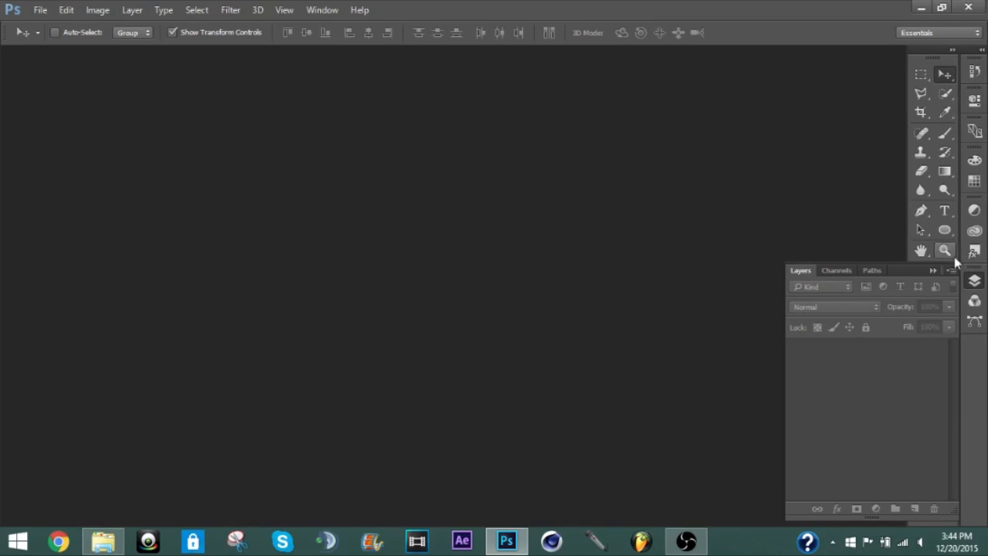
Create a new 1500 × 500 pixel document at 72 pixels/inch with a white background.
{"action": "left_click", "coordinate": [934, 271]}
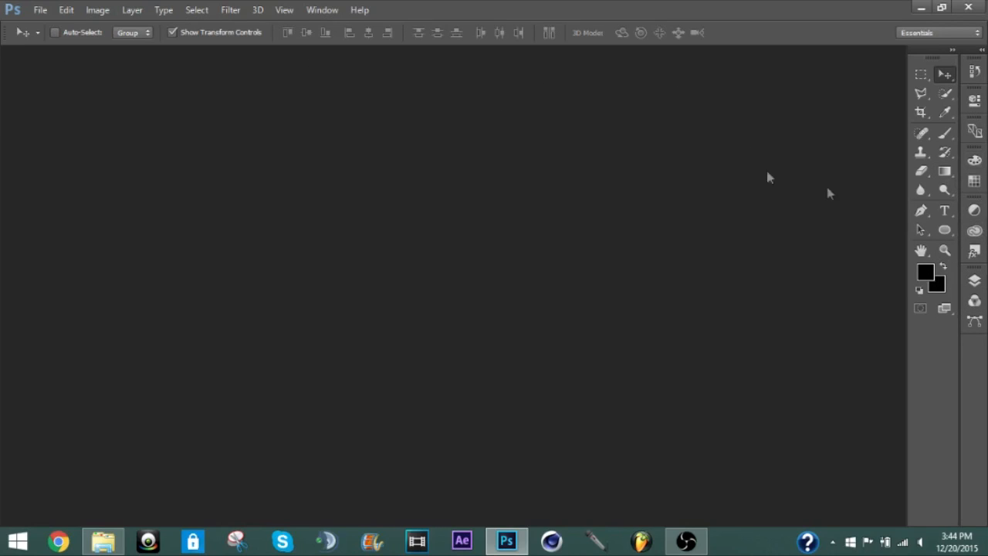
{"action": "left_click", "coordinate": [39, 12]}
{"action": "left_click", "coordinate": [54, 26]}
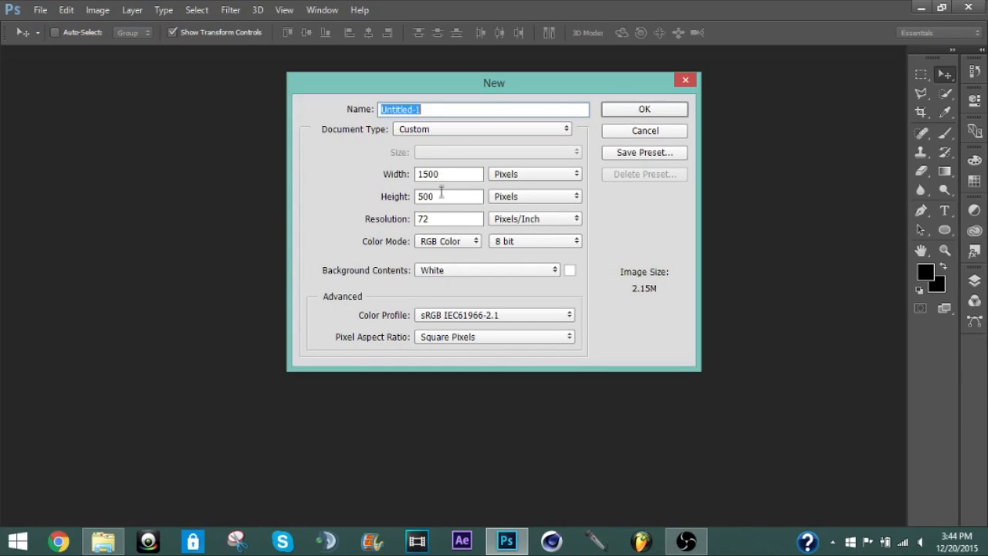
{"action": "left_click", "coordinate": [530, 180]}
{"action": "left_click", "coordinate": [528, 190]}
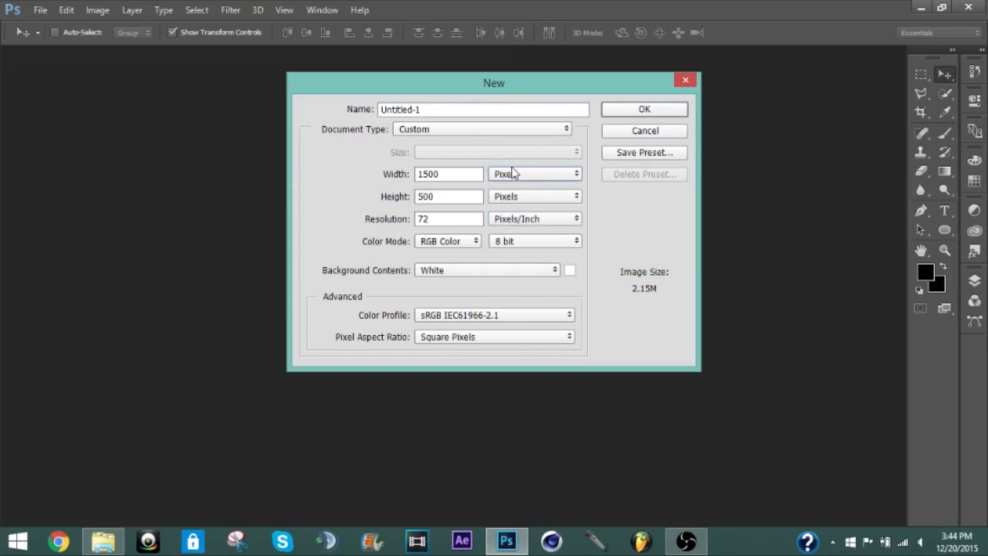
{"action": "left_click", "coordinate": [517, 178]}
{"action": "left_click", "coordinate": [516, 198]}
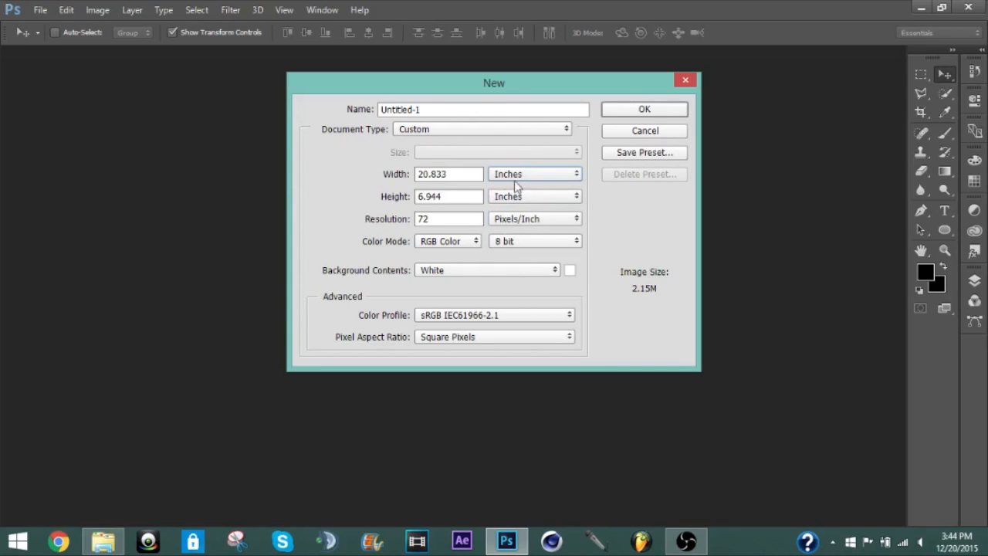
{"action": "left_click", "coordinate": [516, 179]}
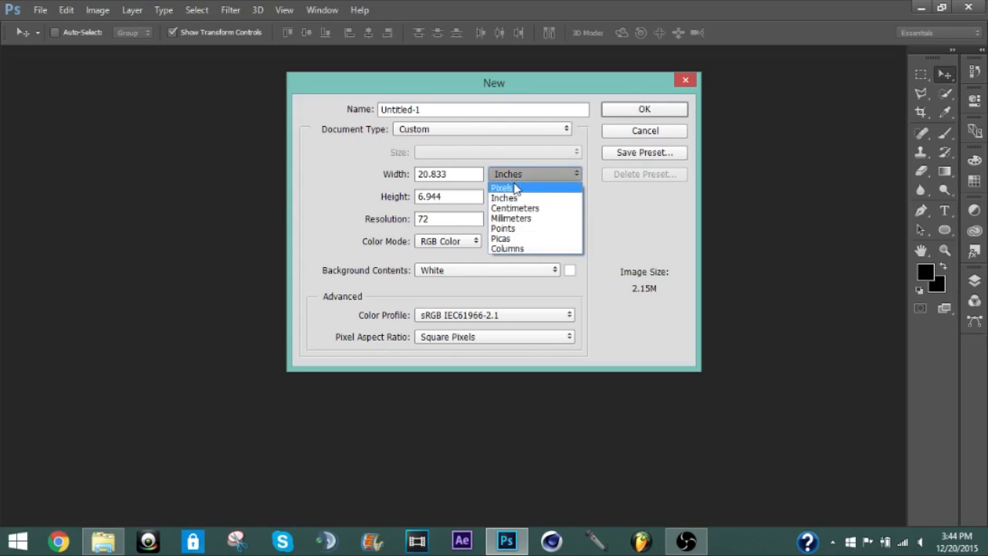
{"action": "left_click", "coordinate": [517, 188]}
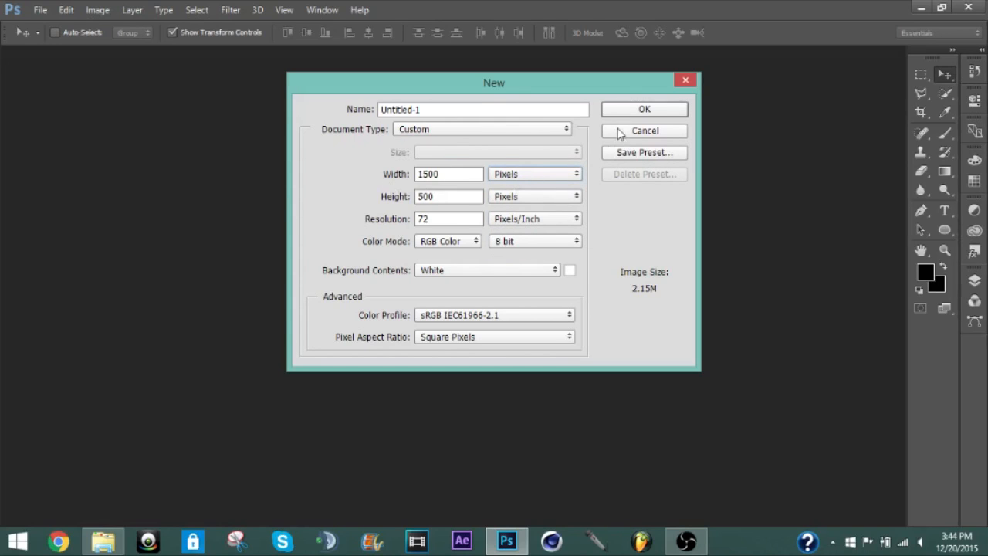
{"action": "left_click", "coordinate": [608, 114]}
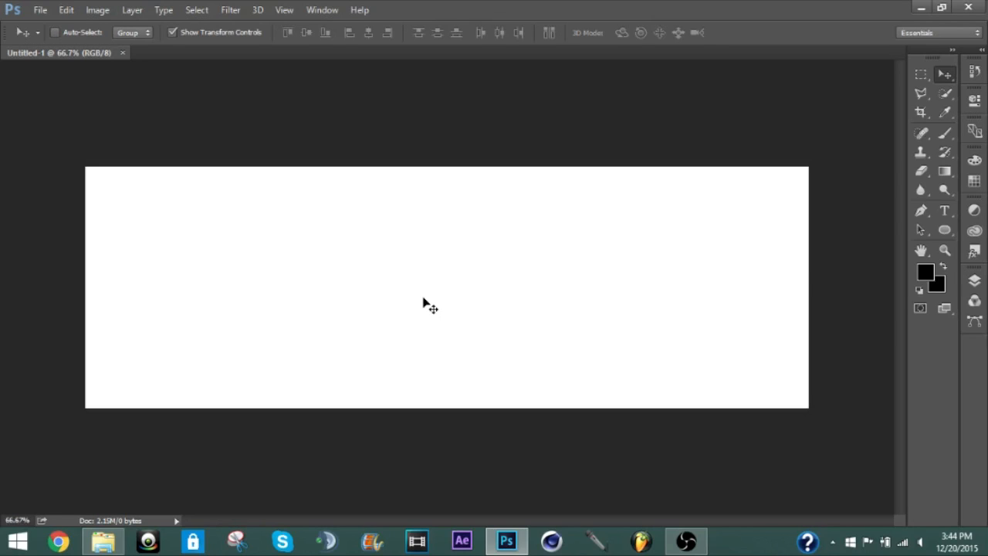
Place the download.jpe skyline image into the document at its original size and hide its layer.
{"action": "left_click", "coordinate": [102, 540]}
{"action": "left_click", "coordinate": [330, 195]}
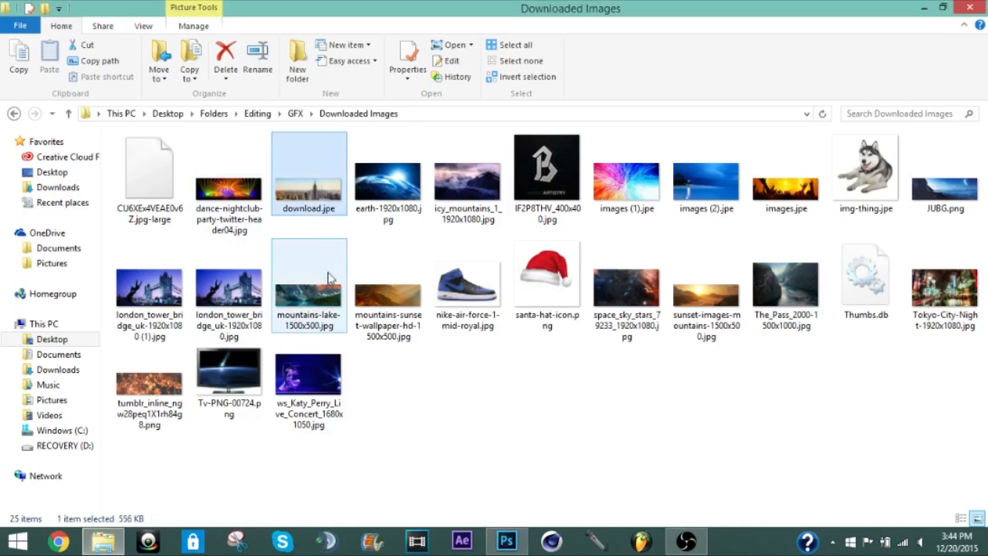
{"action": "left_click_drag", "start_coordinate": [313, 192], "coordinate": [499, 375]}
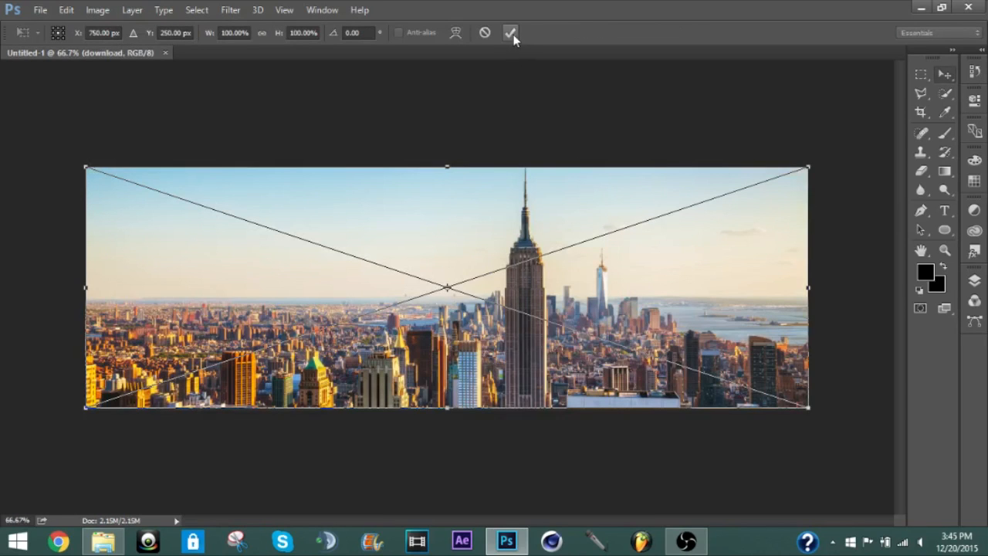
{"action": "left_click", "coordinate": [510, 33]}
{"action": "left_click", "coordinate": [975, 280]}
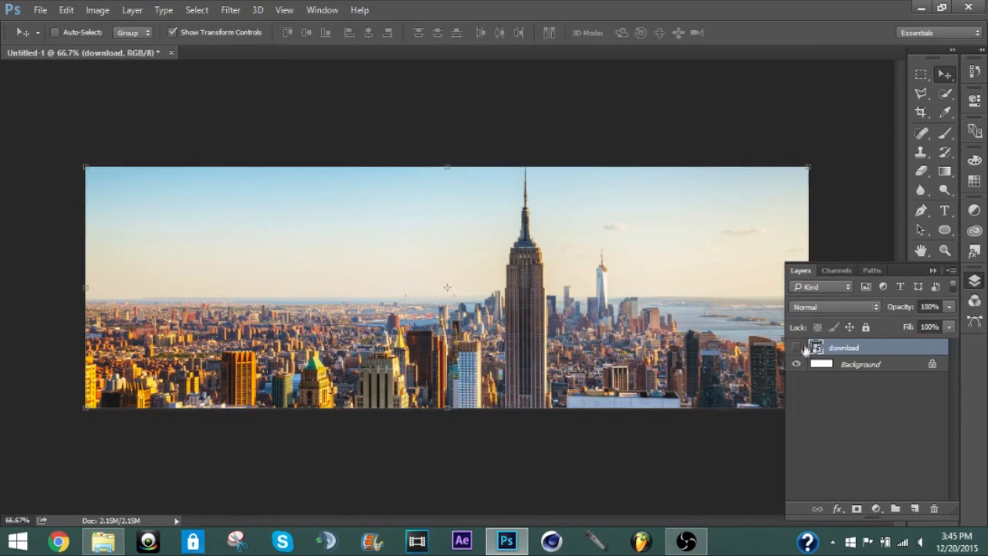
{"action": "left_click", "coordinate": [796, 348]}
Add the text "burst artistry" to the canvas in black 32 pt Heavitas Regular.
{"action": "left_click", "coordinate": [945, 210]}
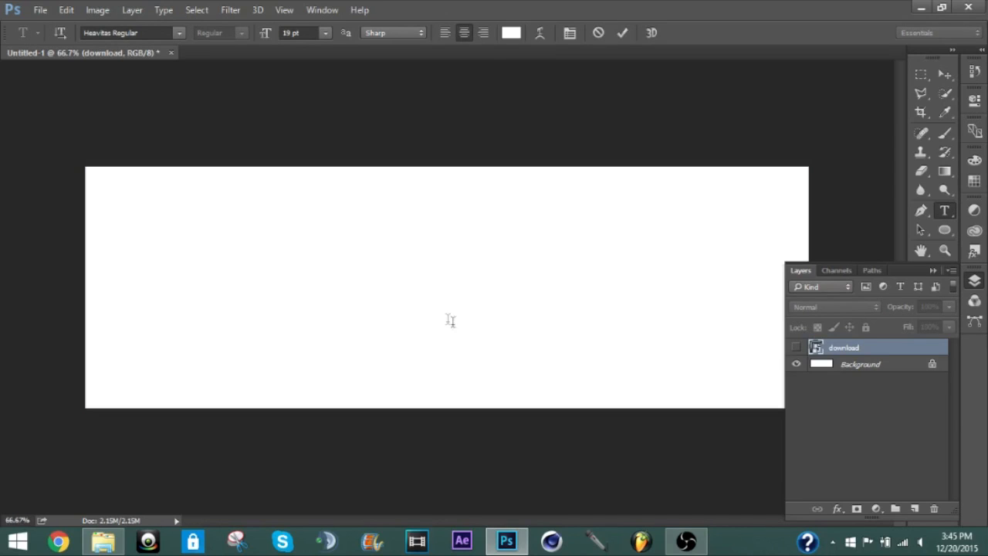
{"action": "left_click", "coordinate": [418, 298]}
{"action": "left_click", "coordinate": [511, 32]}
{"action": "left_click_drag", "start_coordinate": [648, 291], "coordinate": [618, 447]}
{"action": "left_click", "coordinate": [919, 258]}
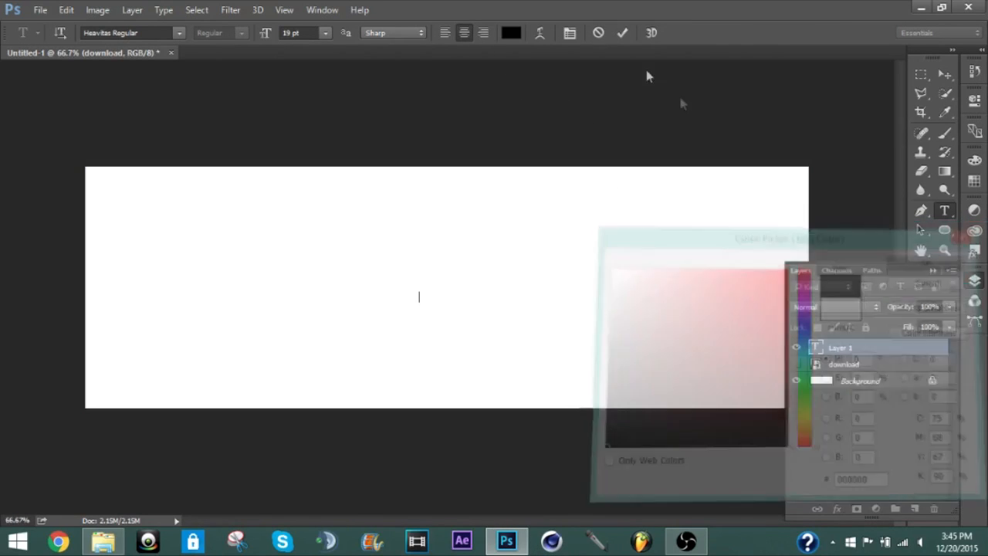
{"action": "left_click", "coordinate": [265, 34]}
{"action": "key", "text": "Return"}
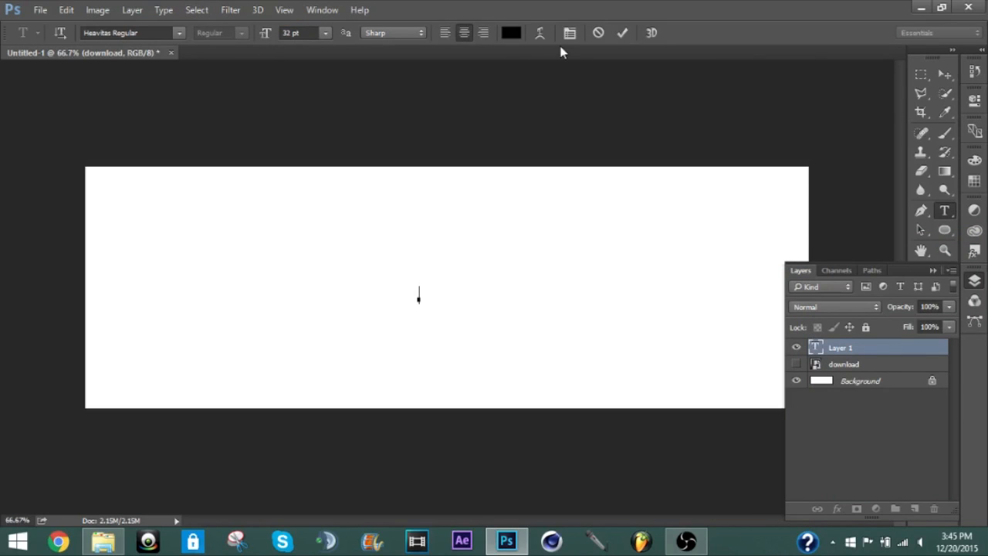
{"action": "type", "text": "BURST"}
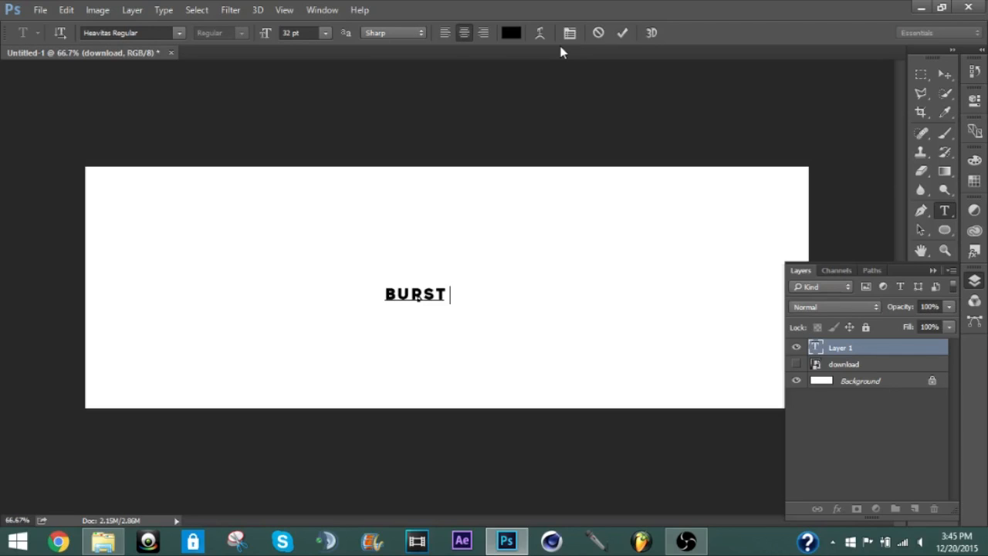
{"action": "type", "text": "artistry"}
{"action": "left_click", "coordinate": [623, 34]}
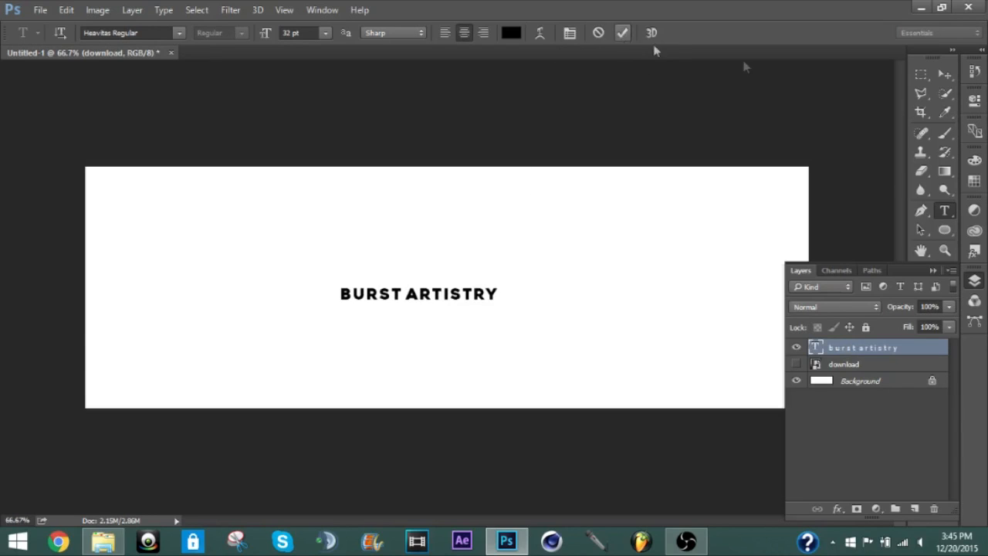
Move the "burst artistry" text to the centre of the canvas.
{"action": "left_click", "coordinate": [945, 93]}
{"action": "left_click", "coordinate": [945, 74]}
{"action": "left_click_drag", "start_coordinate": [460, 299], "coordinate": [491, 288]}
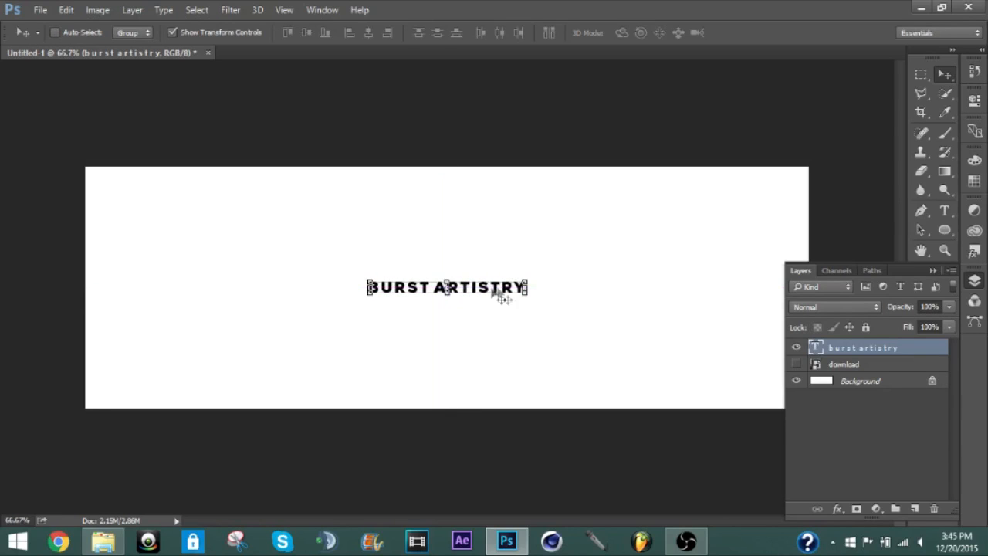
Show the skyline layer, move it above the text layer and clip it to the text with a clipping mask.
{"action": "left_click", "coordinate": [798, 366]}
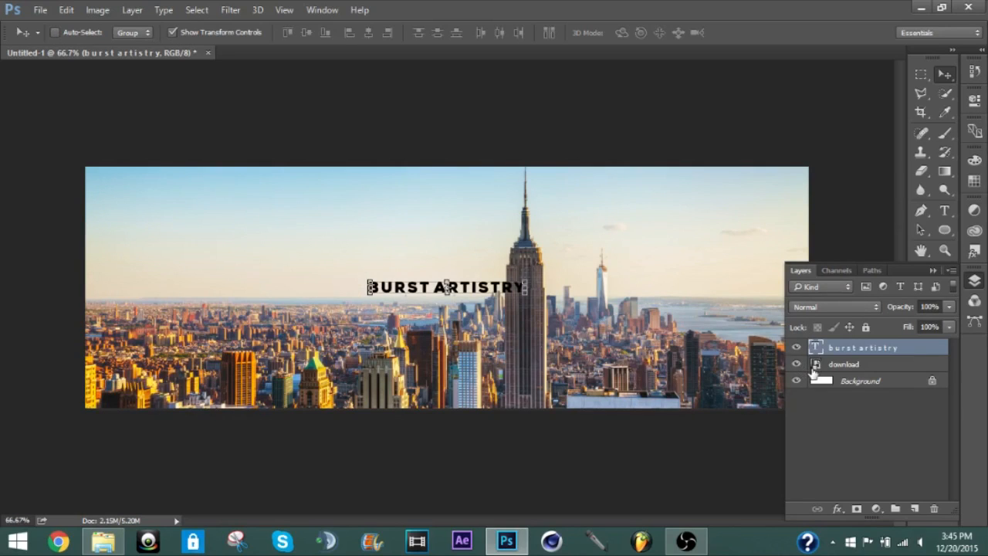
{"action": "left_click", "coordinate": [888, 365]}
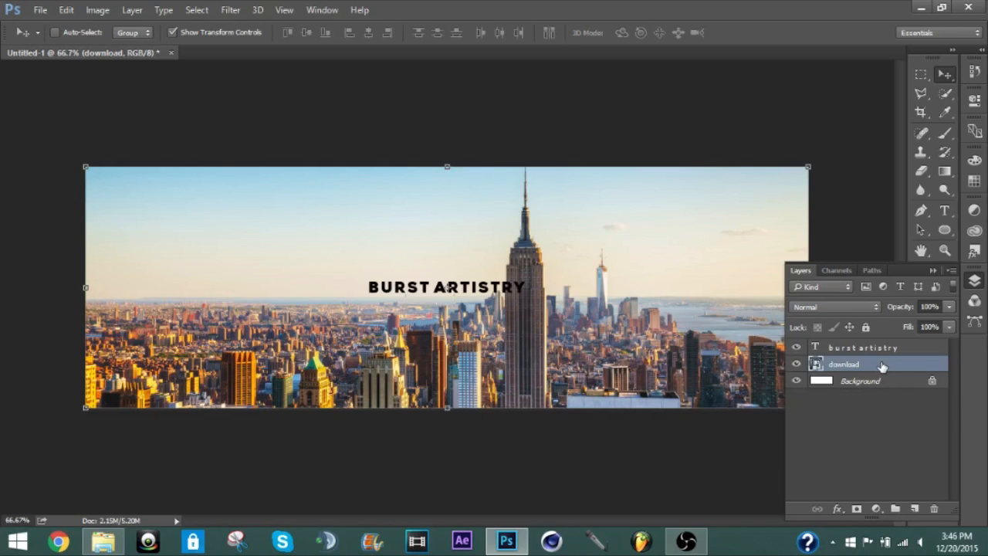
{"action": "left_click_drag", "start_coordinate": [880, 372], "coordinate": [875, 348]}
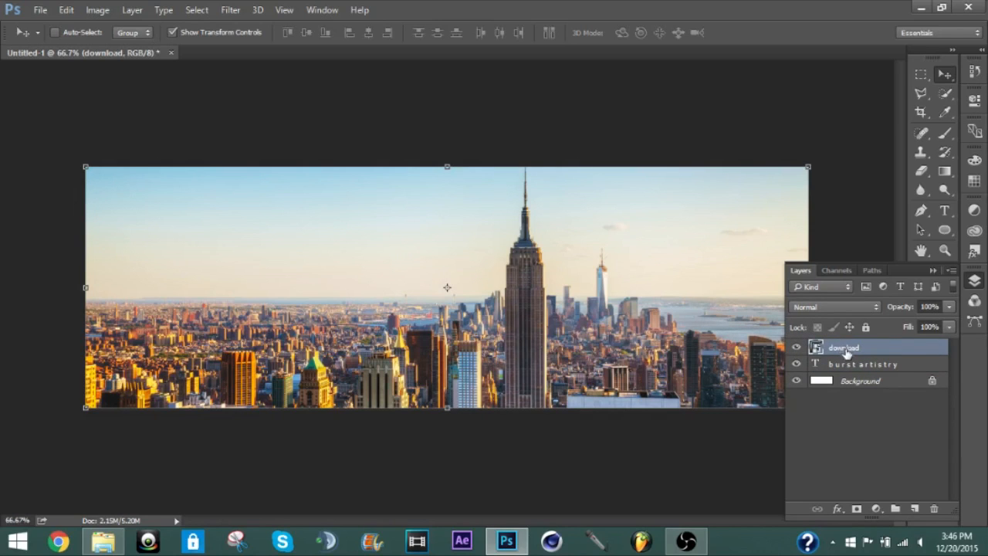
{"action": "right_click", "coordinate": [845, 353]}
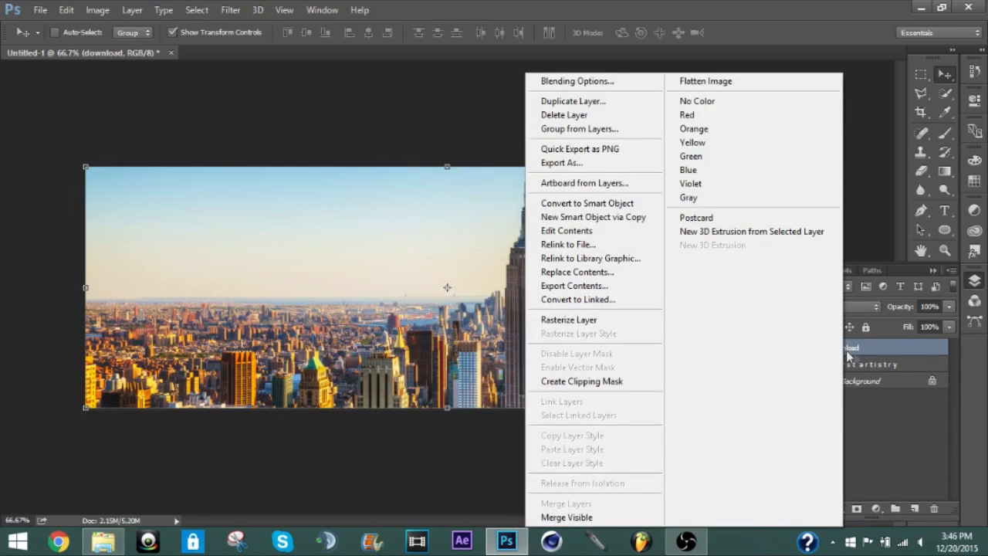
{"action": "left_click", "coordinate": [606, 381]}
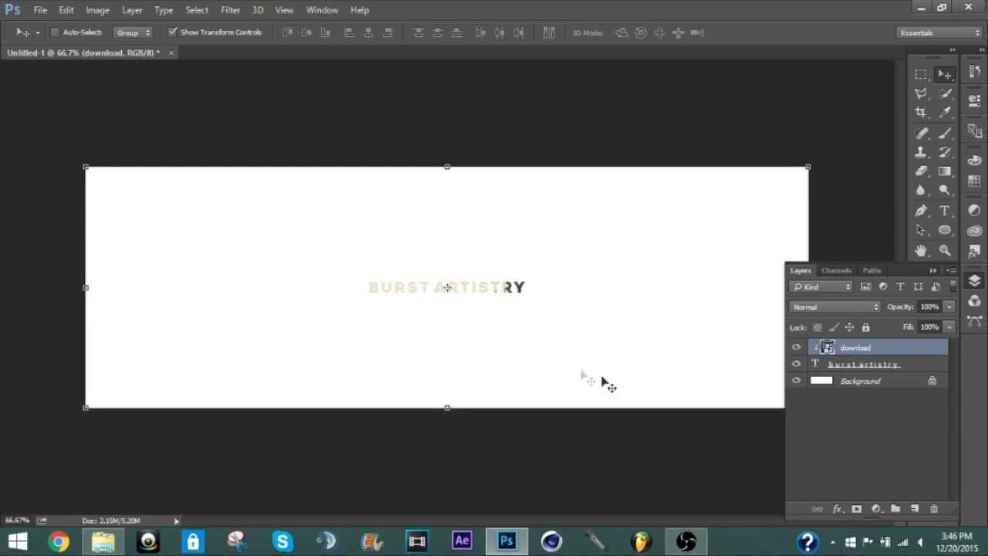
Shift the clipped skyline image up and left so the city buildings fill the lettering.
{"action": "left_click", "coordinate": [842, 369]}
{"action": "left_click", "coordinate": [855, 349]}
{"action": "left_click_drag", "start_coordinate": [558, 309], "coordinate": [479, 283]}
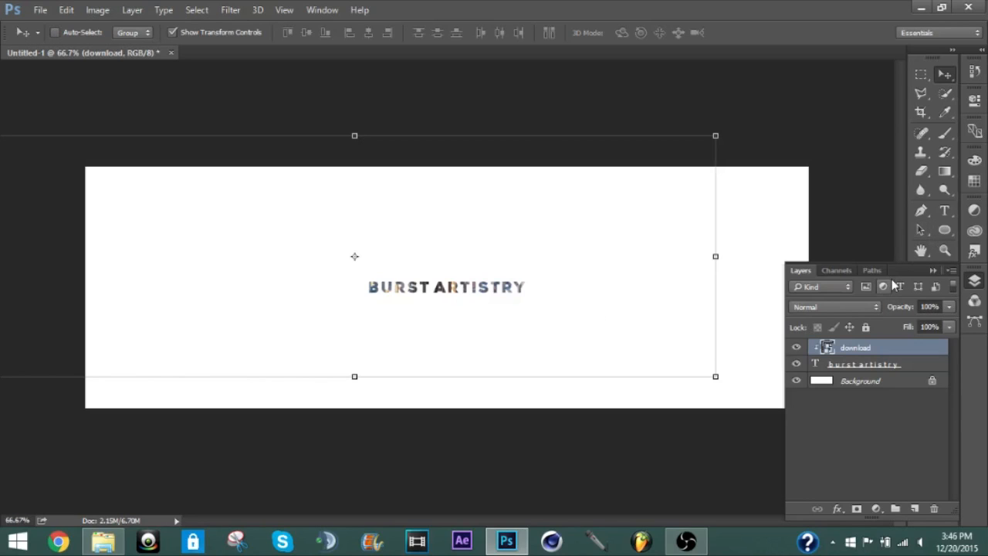
Draw a black-filled square of about 154 × 153 px to the left of the text.
{"action": "left_click", "coordinate": [949, 234]}
{"action": "left_click", "coordinate": [949, 235]}
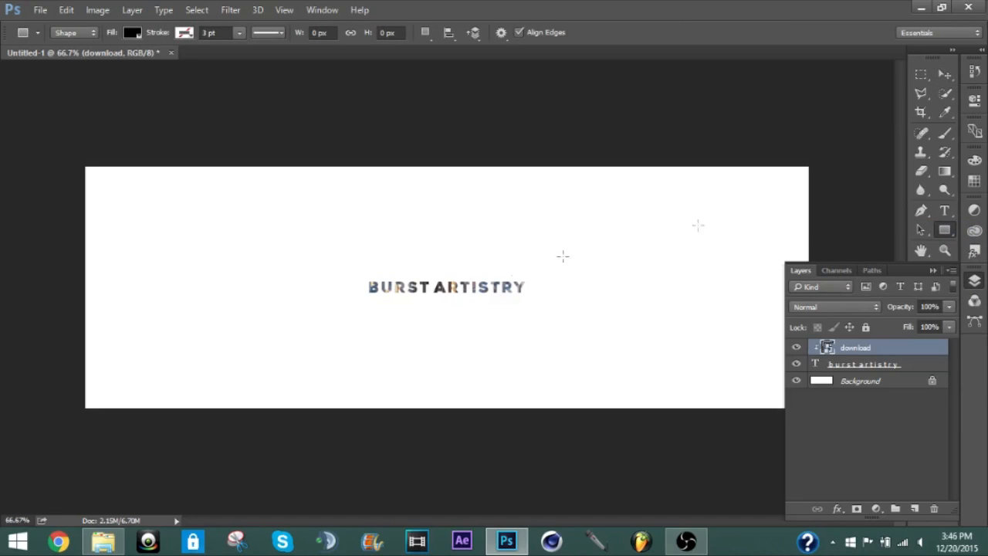
{"action": "left_click_drag", "start_coordinate": [254, 263], "coordinate": [329, 338]}
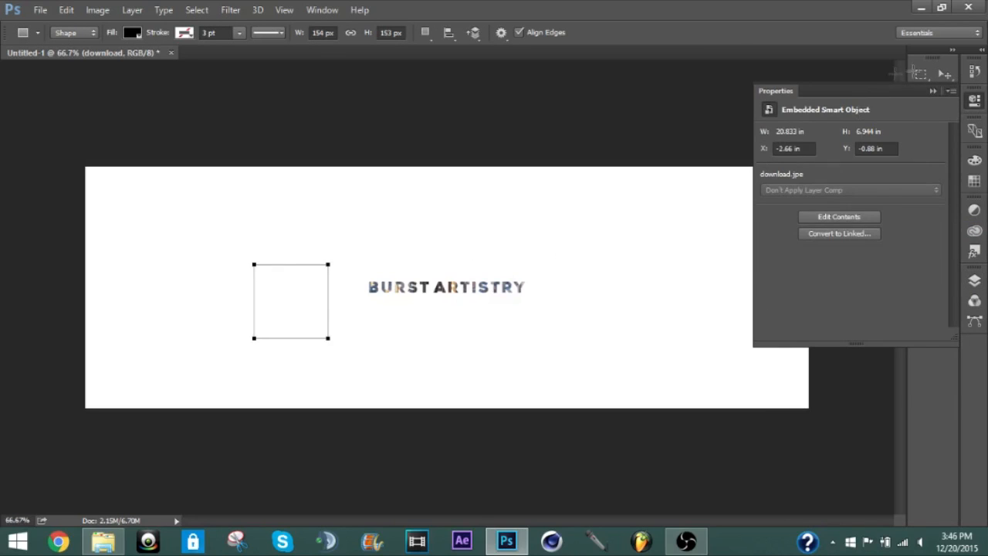
{"action": "left_click", "coordinate": [933, 93]}
{"action": "left_click", "coordinate": [975, 282]}
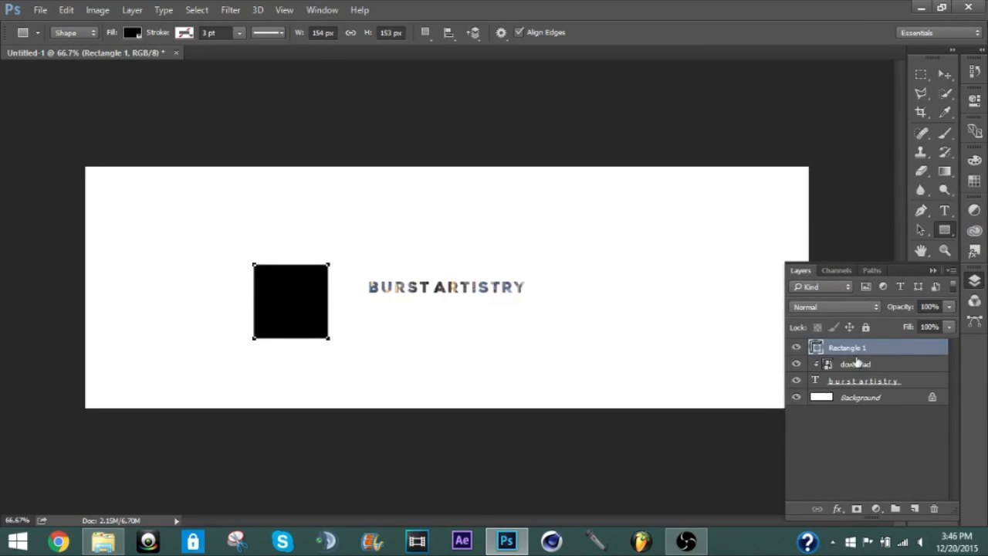
{"action": "right_click", "coordinate": [855, 354]}
{"action": "left_click", "coordinate": [641, 146]}
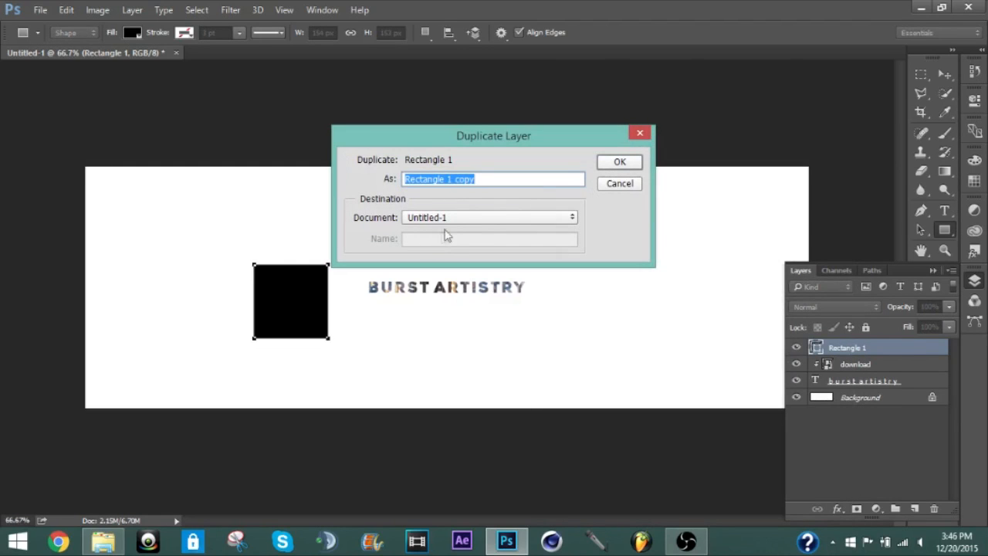
{"action": "left_click", "coordinate": [620, 186]}
{"action": "key", "text": "ctrl+j"}
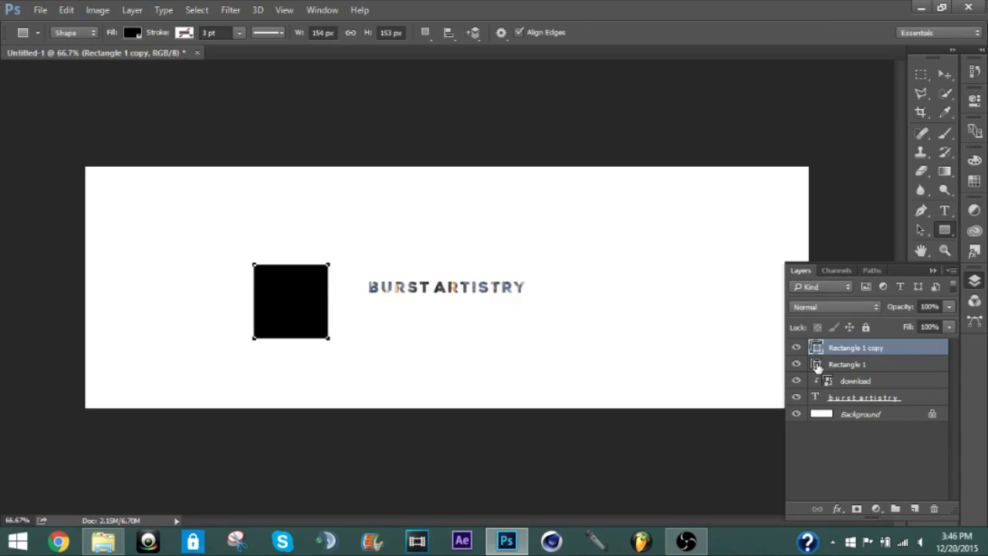
{"action": "key", "text": "ctrl+z"}
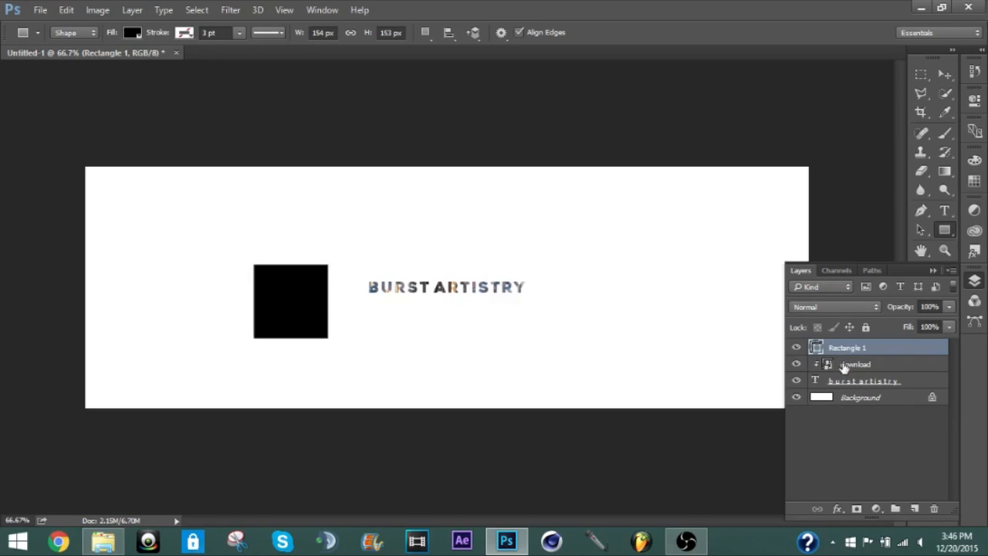
Duplicate the skyline layer, move the copy above the black square and clip it to the square.
{"action": "left_click", "coordinate": [844, 368]}
{"action": "key", "text": "ctrl+j"}
{"action": "left_click_drag", "start_coordinate": [844, 367], "coordinate": [857, 352]}
{"action": "right_click", "coordinate": [857, 352]}
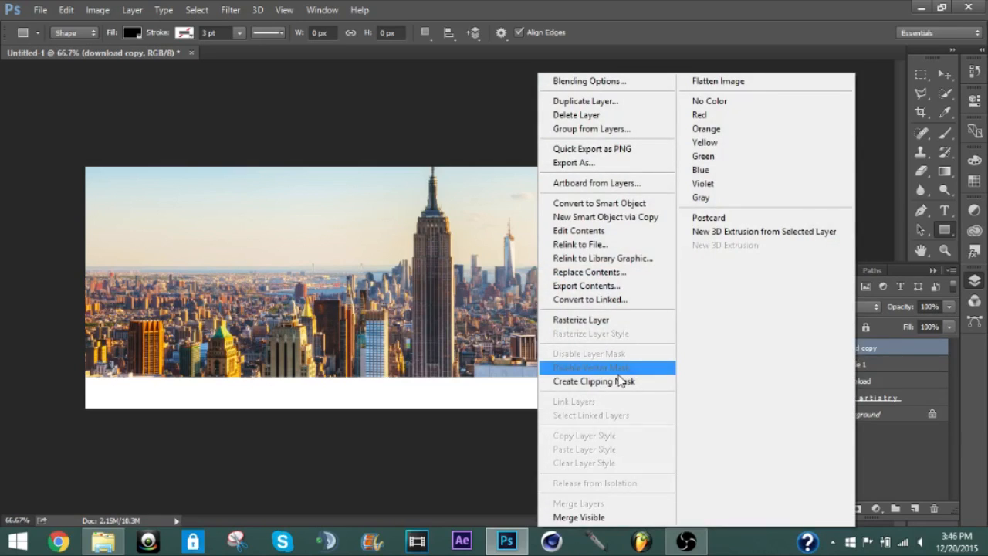
{"action": "left_click", "coordinate": [621, 380]}
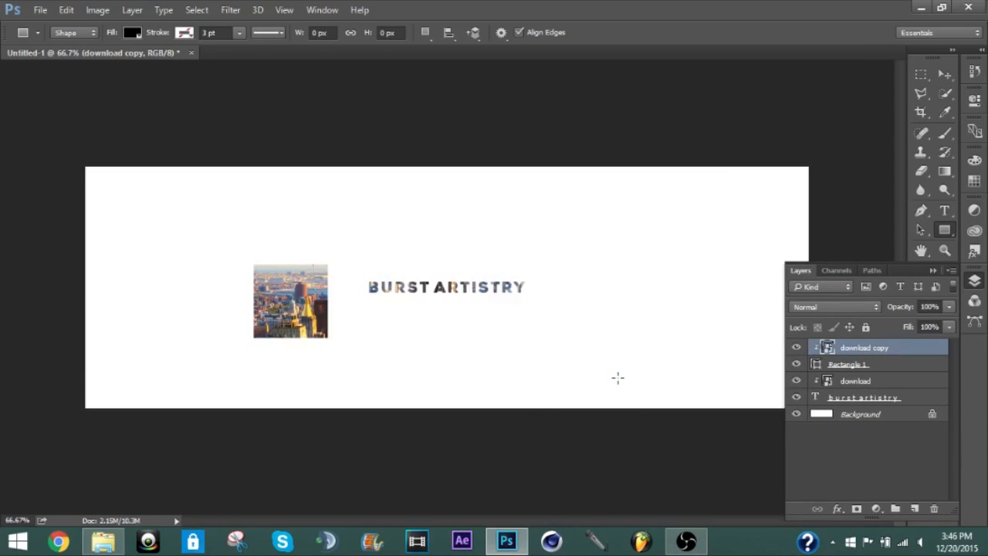
Delete the skyline, square and text layers so only the Background layer is left.
{"action": "key", "text": "Delete"}
{"action": "key", "text": "Delete"}
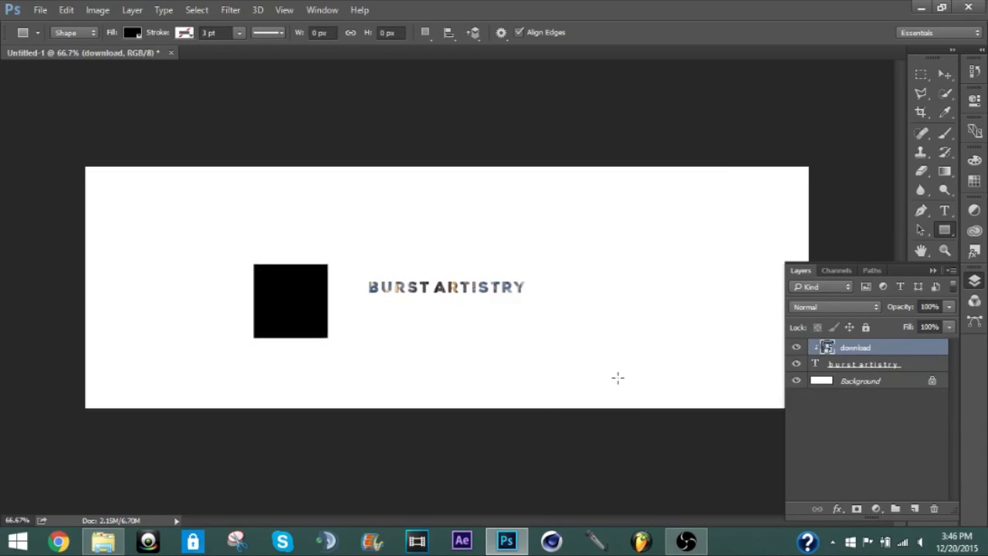
{"action": "key", "text": "Delete"}
{"action": "key", "text": "Delete"}
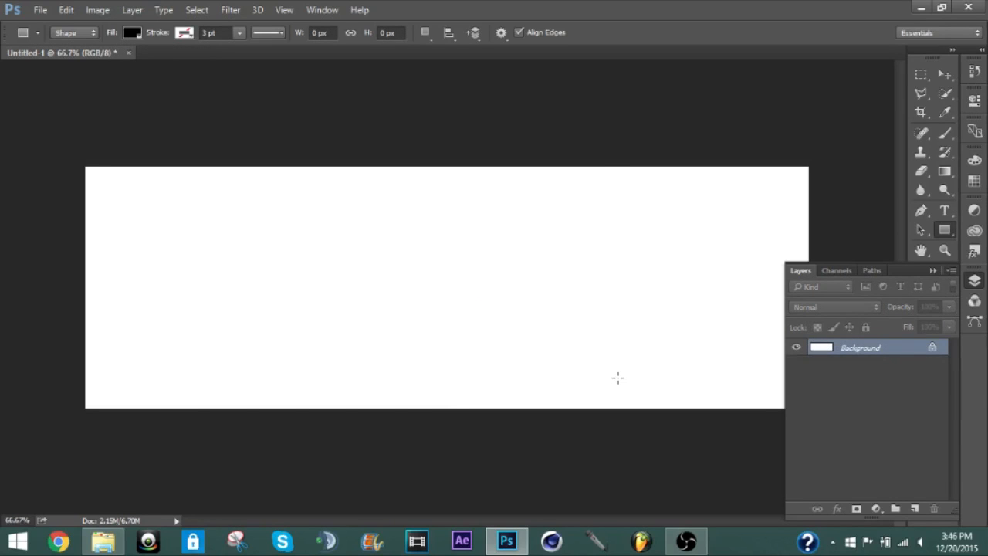
Place the dance-nightclub-party-twitter-header04 image onto the blank canvas and switch to the Move tool.
{"action": "left_click", "coordinate": [104, 541]}
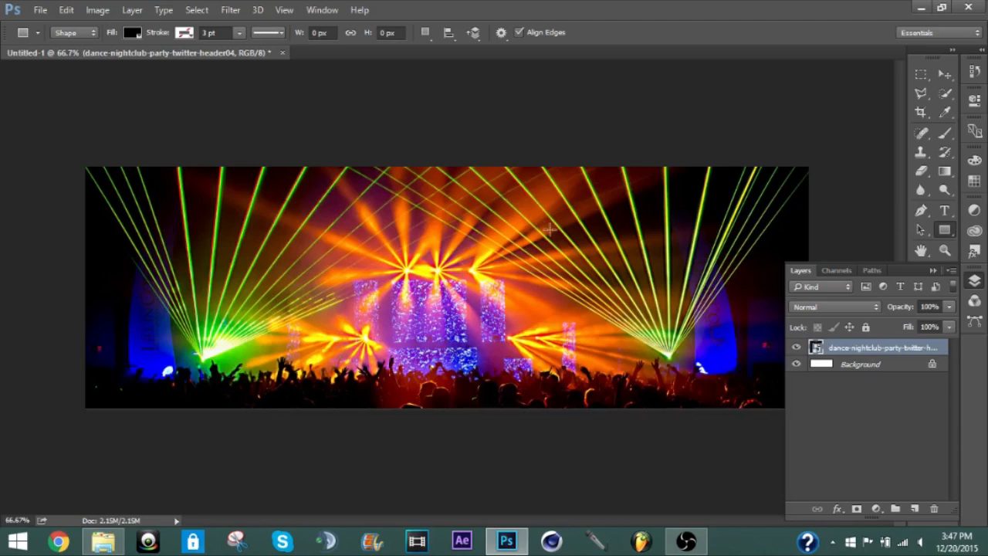
{"action": "left_click", "coordinate": [945, 74]}
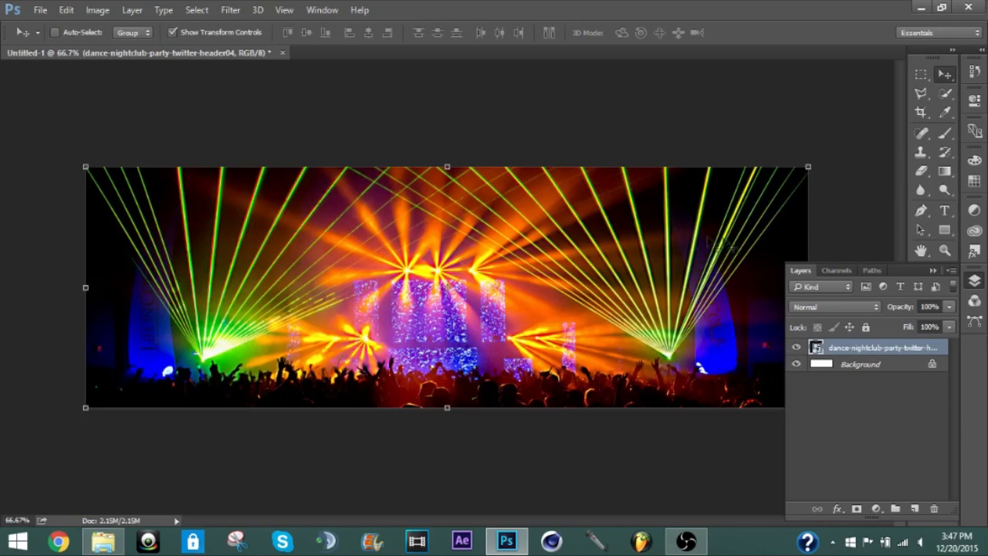
Add a Hue/Saturation adjustment layer over the nightclub image with hue +4 and saturation +13.
{"action": "left_click", "coordinate": [974, 216]}
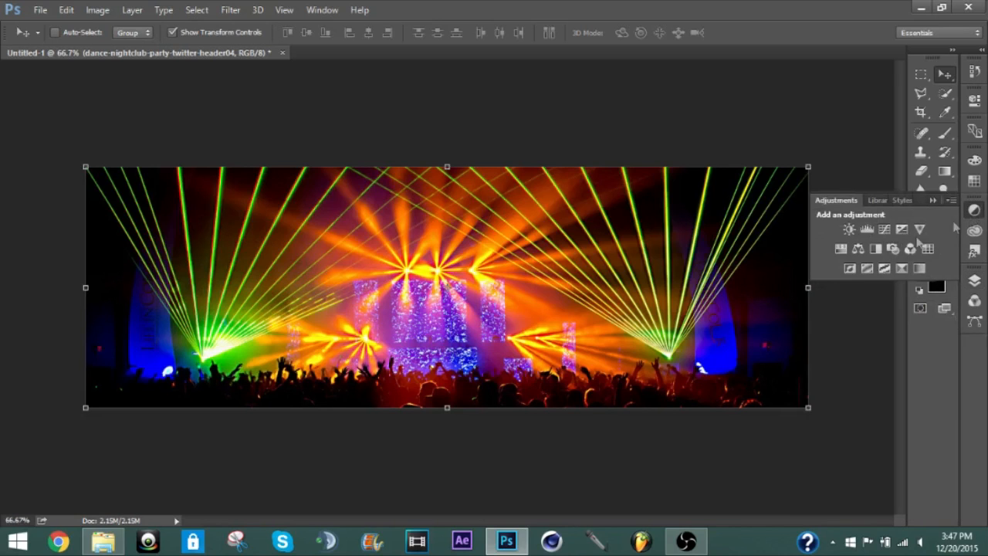
{"action": "left_click", "coordinate": [841, 249]}
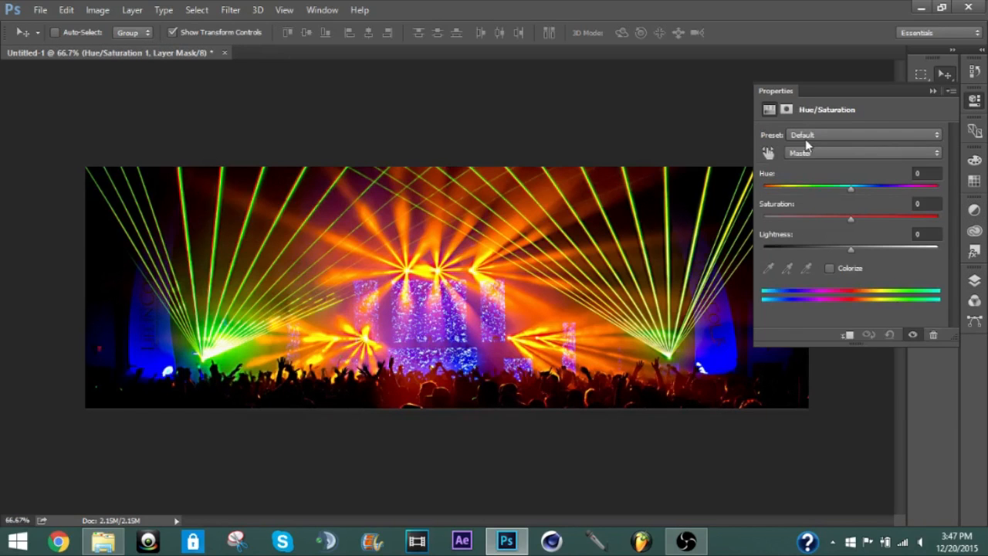
{"action": "left_click_drag", "start_coordinate": [771, 176], "coordinate": [790, 246]}
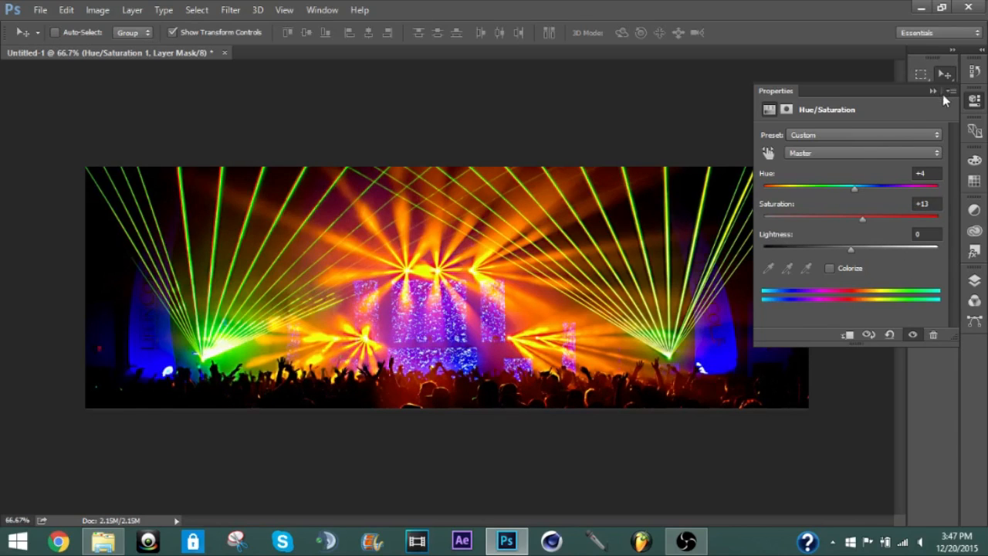
{"action": "left_click", "coordinate": [975, 99]}
Add a Color Balance adjustment layer with midtones Cyan/Red at -13 and Magenta/Green at -5.
{"action": "left_click", "coordinate": [974, 215]}
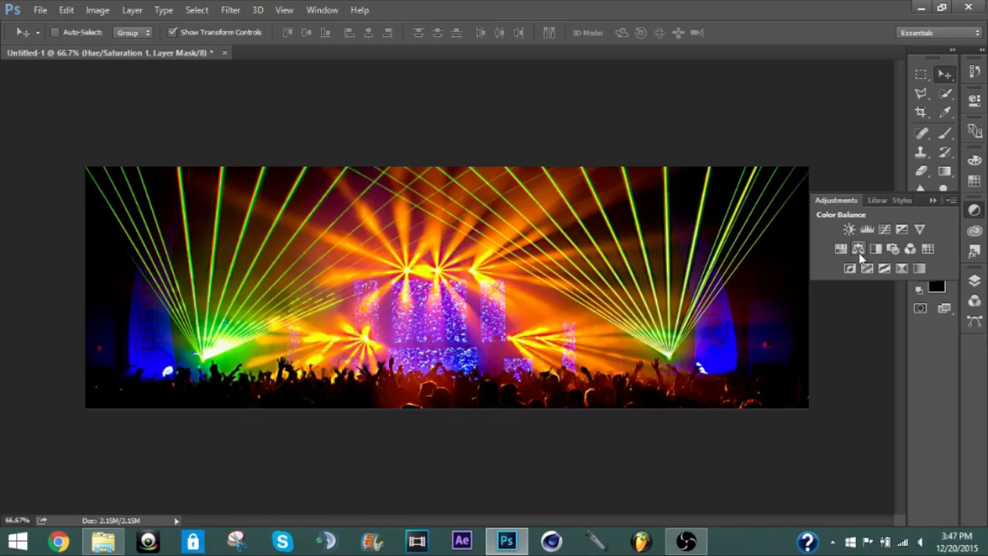
{"action": "left_click", "coordinate": [859, 251]}
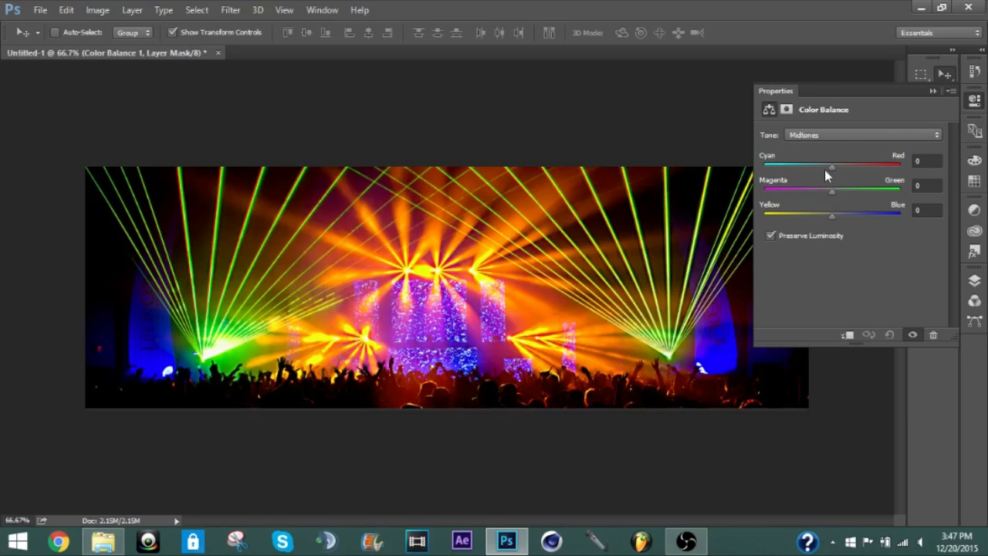
{"action": "left_click_drag", "start_coordinate": [827, 169], "coordinate": [702, 218]}
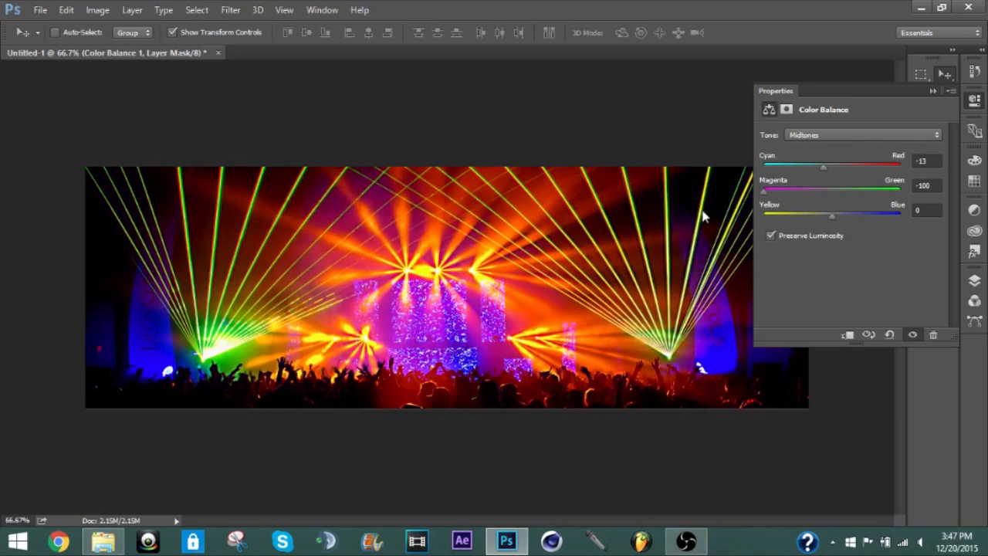
{"action": "left_click_drag", "start_coordinate": [799, 214], "coordinate": [830, 212]}
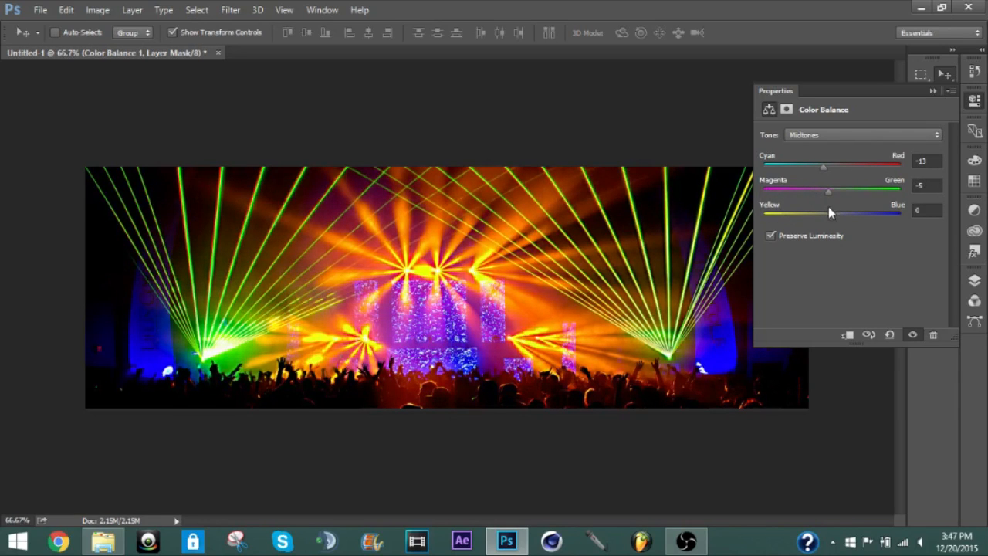
{"action": "left_click", "coordinate": [939, 79]}
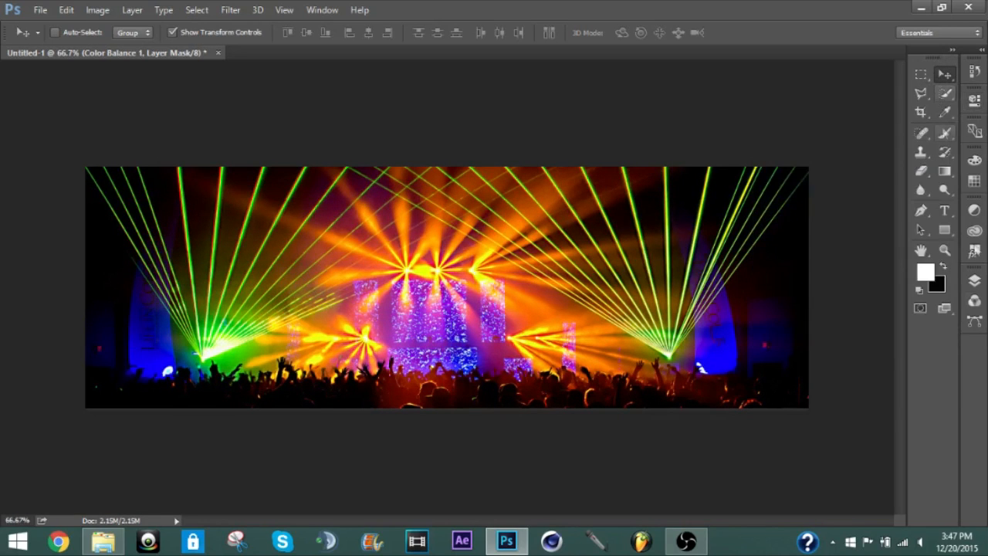
{"action": "left_click", "coordinate": [973, 211]}
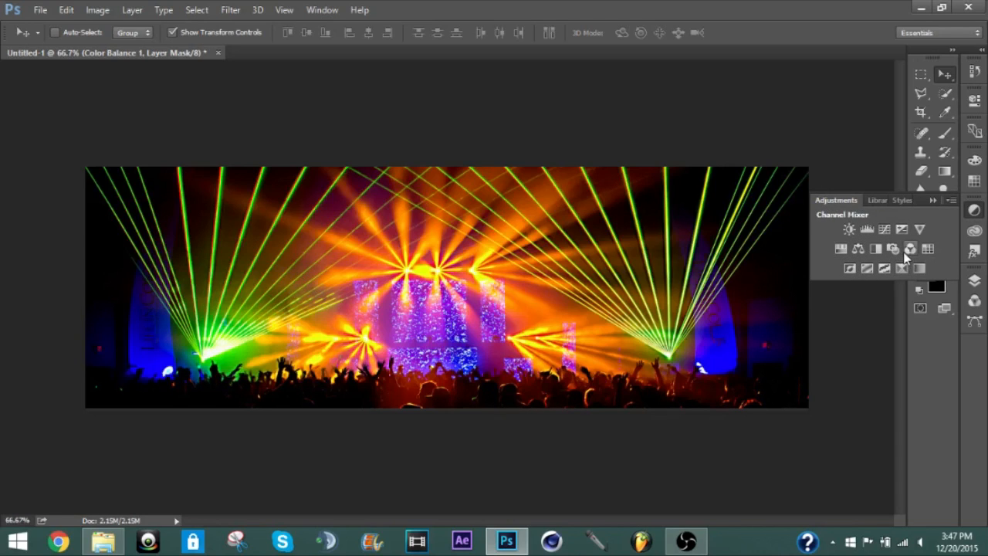
{"action": "left_click", "coordinate": [932, 201]}
{"action": "left_click", "coordinate": [945, 210]}
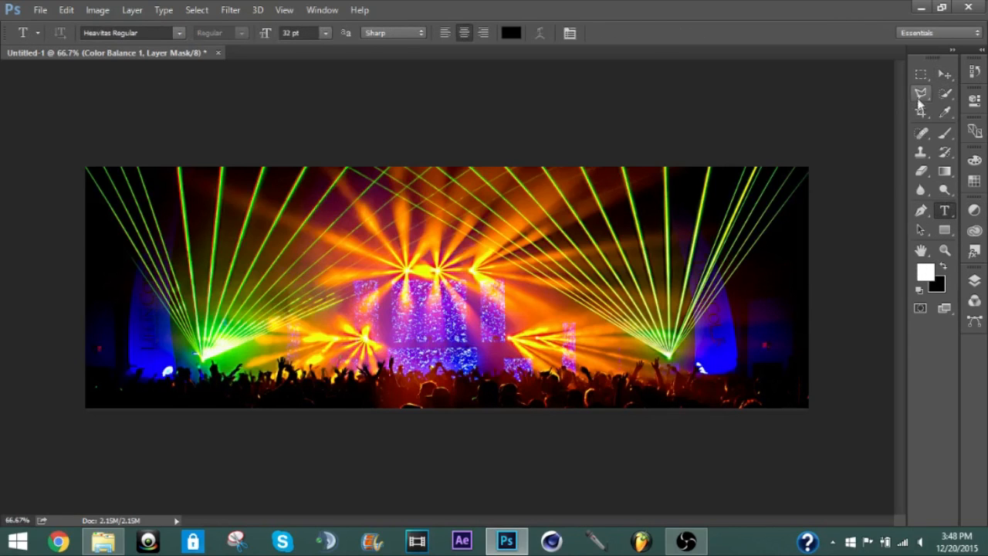
{"action": "left_click", "coordinate": [945, 74]}
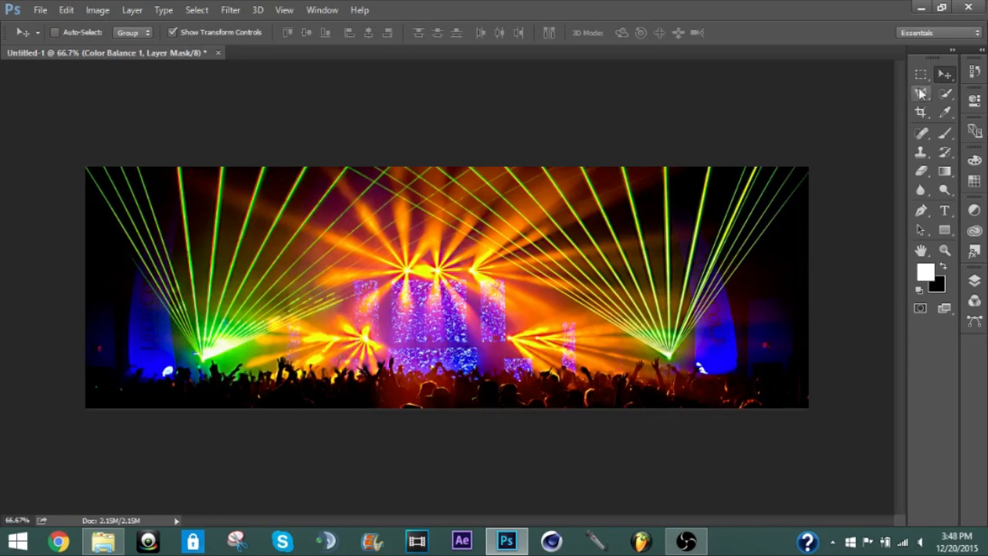
{"action": "left_click_drag", "start_coordinate": [724, 353], "coordinate": [756, 297]}
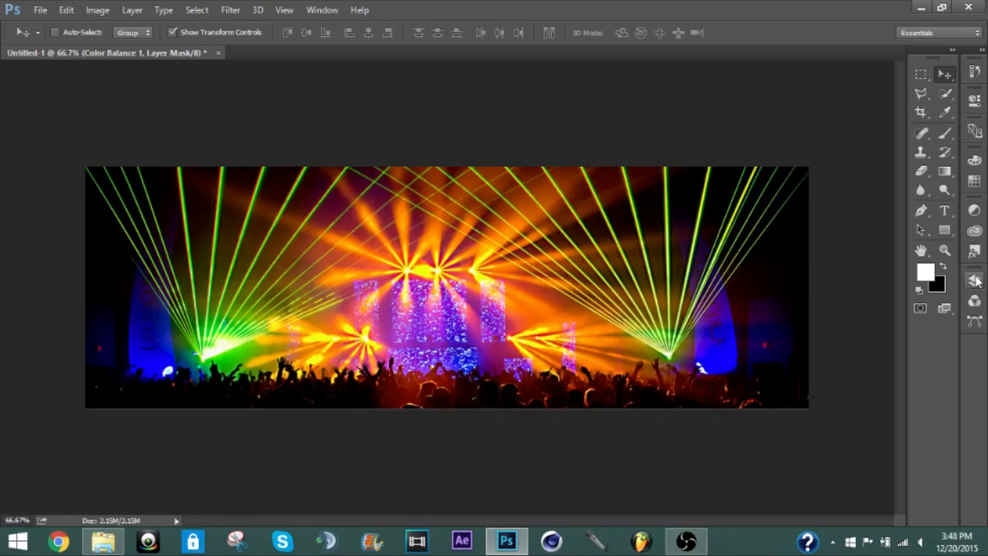
Delete the Color Balance and Hue/Saturation adjustment layers above the nightclub image.
{"action": "left_click", "coordinate": [975, 281]}
{"action": "key", "text": "Delete"}
{"action": "key", "text": "Delete"}
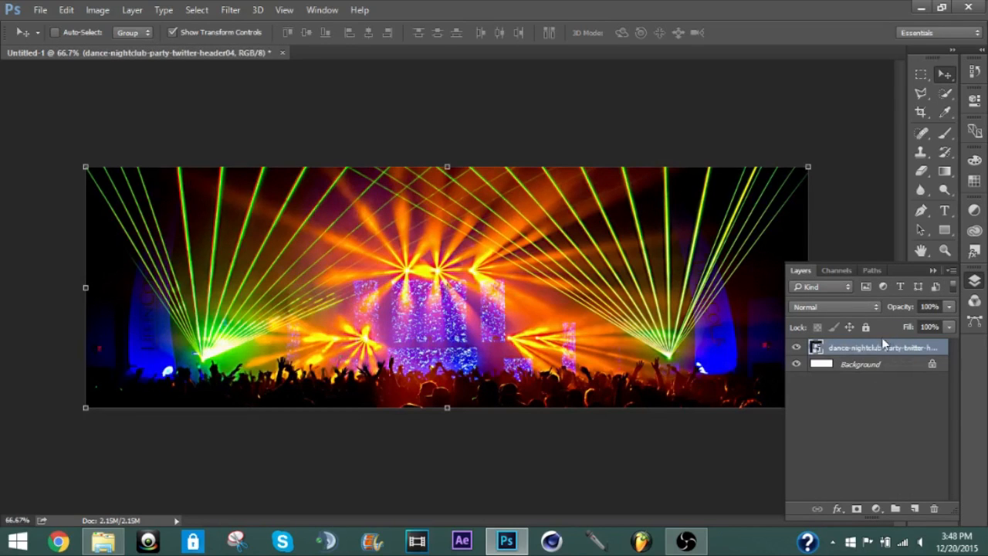
{"action": "mouse_move", "coordinate": [650, 337]}
{"action": "left_mouse_down"}
{"action": "mouse_move", "coordinate": [610, 315]}
{"action": "mouse_move", "coordinate": [624, 309]}
{"action": "mouse_move", "coordinate": [640, 326]}
{"action": "mouse_move", "coordinate": [635, 337]}
{"action": "left_mouse_up"}
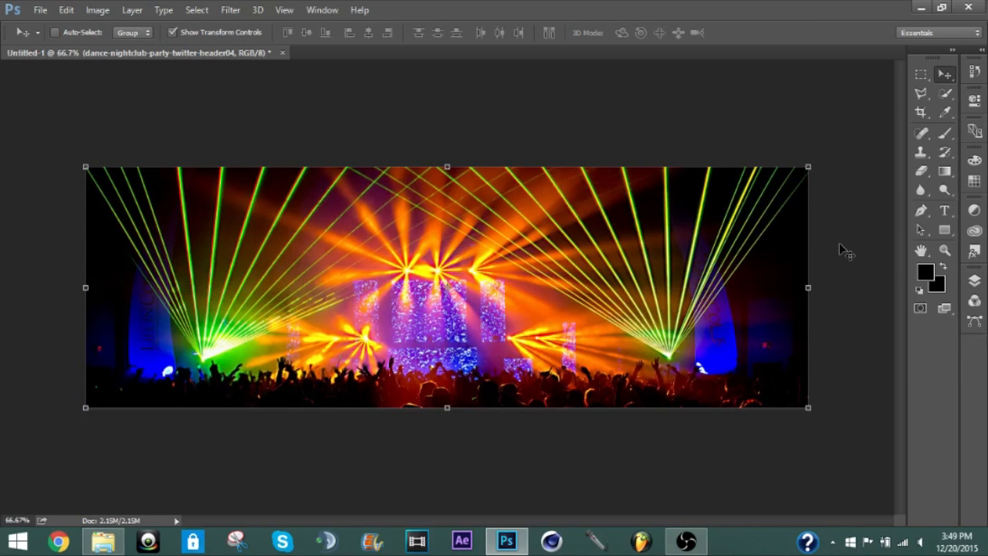
{"action": "left_click", "coordinate": [948, 216]}
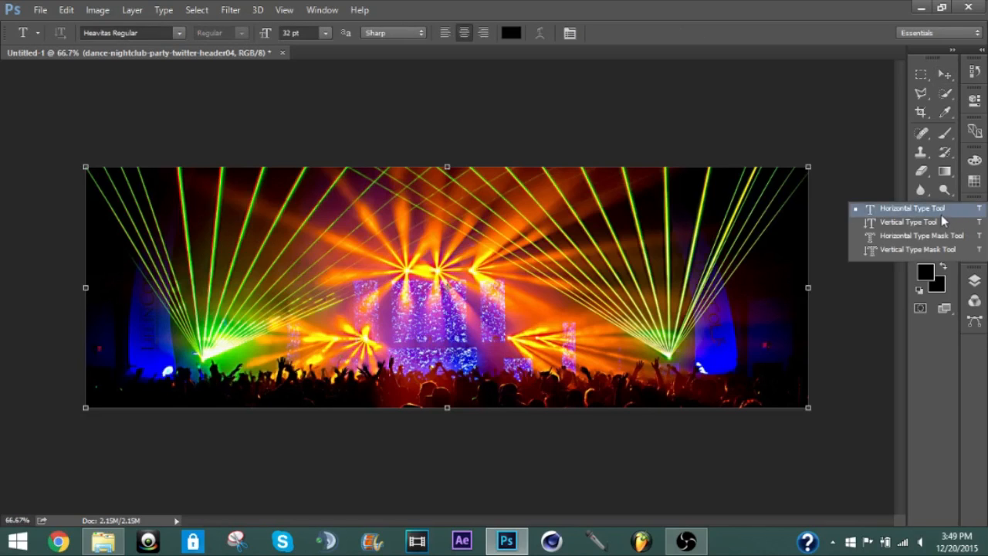
{"action": "left_click", "coordinate": [927, 208]}
{"action": "left_click", "coordinate": [927, 207]}
{"action": "left_click", "coordinate": [927, 208]}
{"action": "left_click", "coordinate": [928, 208]}
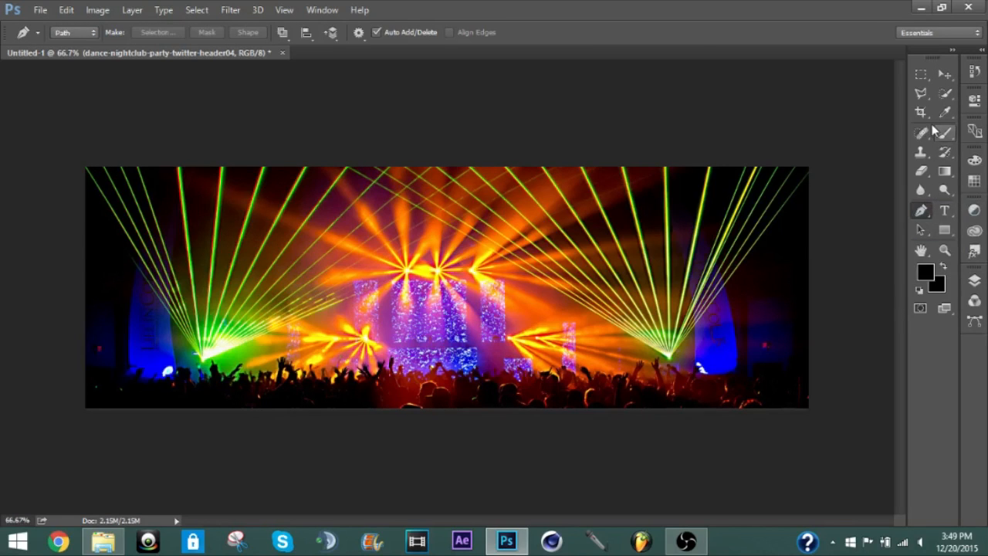
{"action": "left_click", "coordinate": [923, 97]}
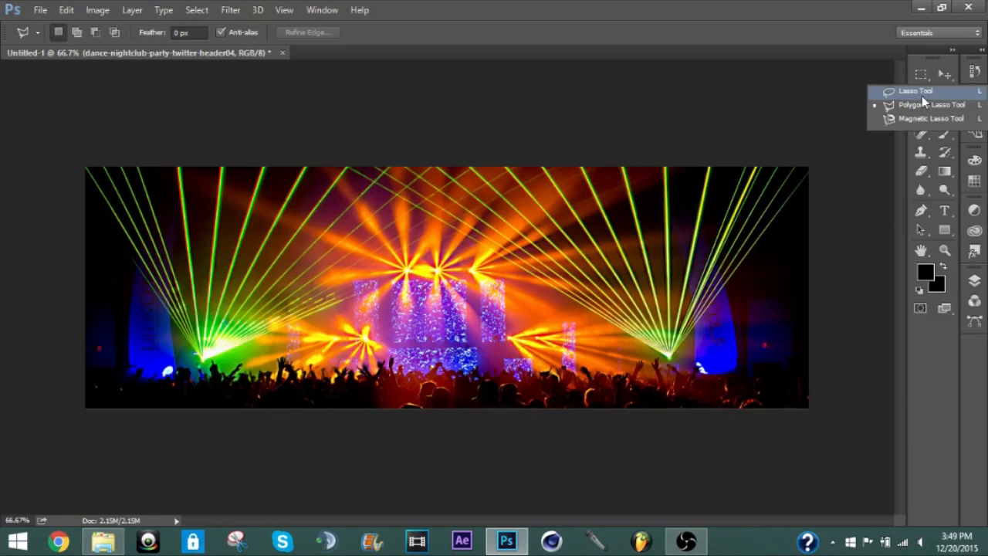
{"action": "left_click", "coordinate": [929, 105]}
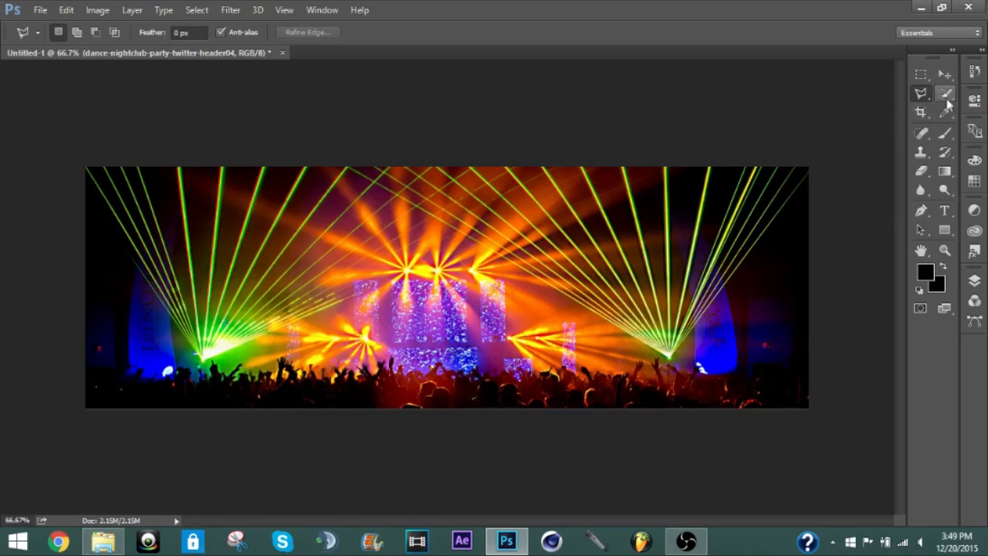
{"action": "left_click", "coordinate": [921, 229]}
{"action": "left_click", "coordinate": [944, 213]}
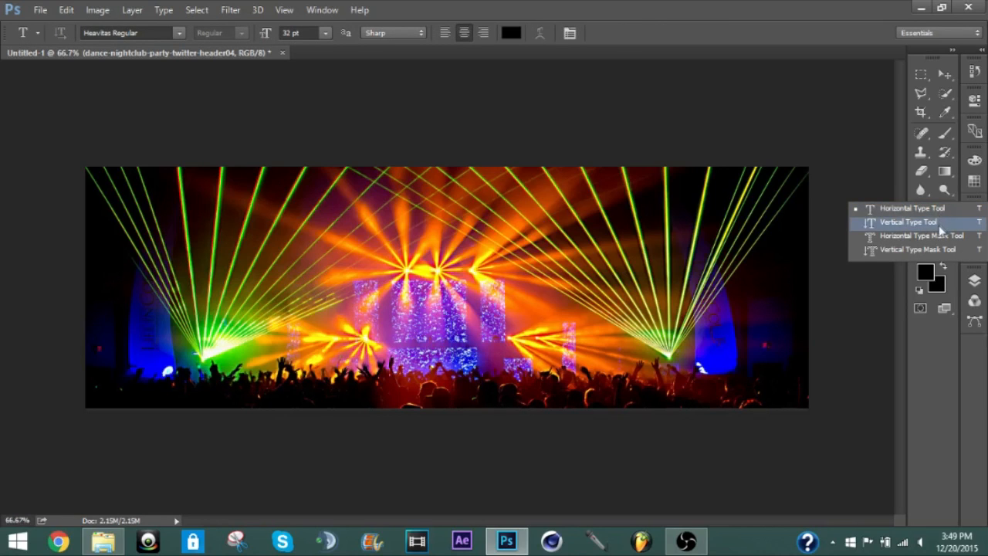
{"action": "left_click", "coordinate": [939, 214]}
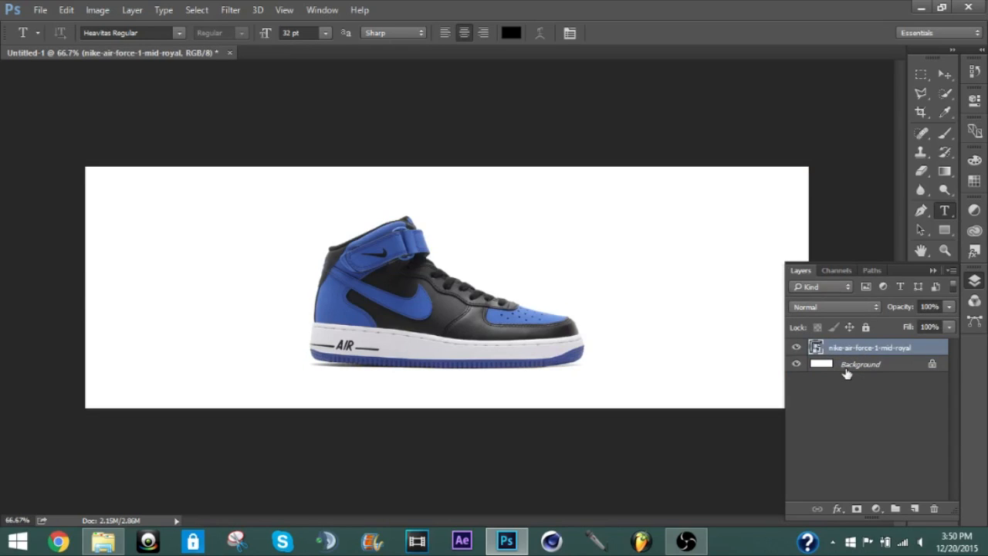
Hide the Background layer, select the nike-air-force-1-mid-royal layer and switch to the Move tool.
{"action": "left_click", "coordinate": [876, 367]}
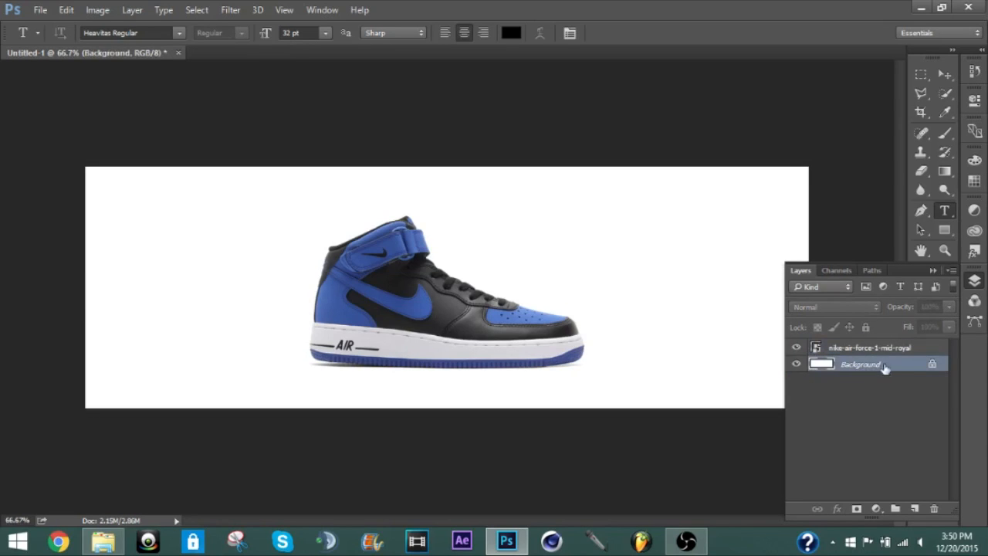
{"action": "left_click", "coordinate": [796, 364]}
{"action": "left_click", "coordinate": [840, 349]}
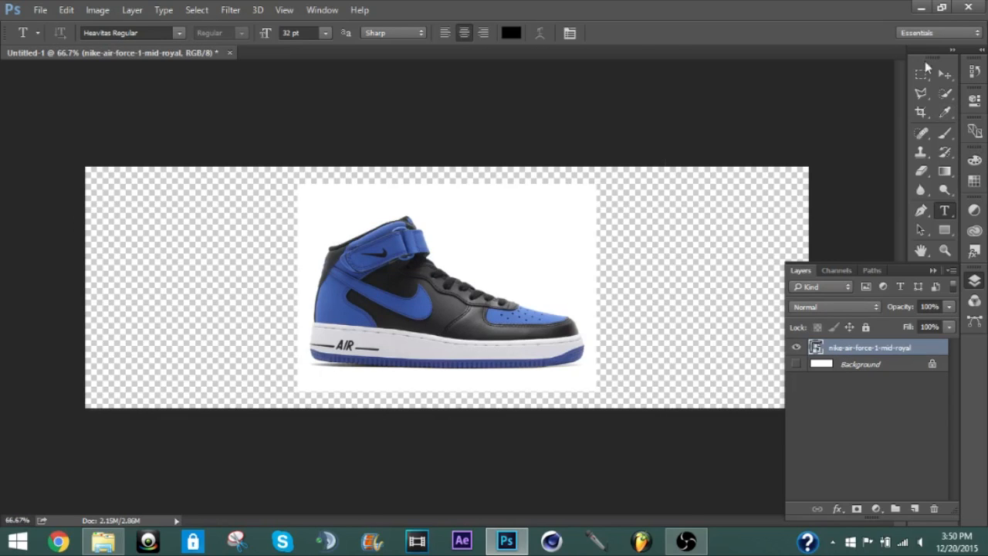
{"action": "left_click", "coordinate": [943, 74]}
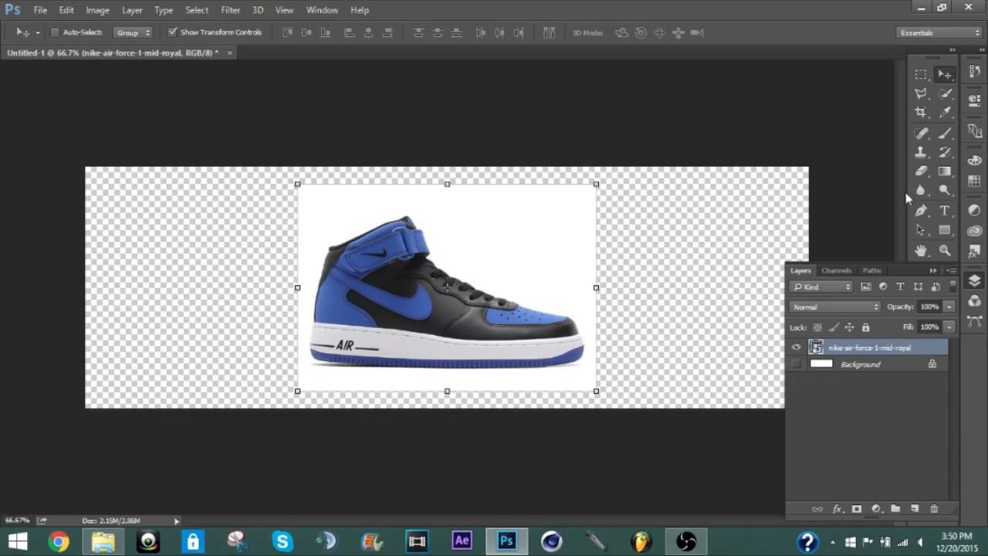
Start a Pen tool path on the underside of the shoe's heel and trace the blue sole's lower edge to the first treads.
{"action": "left_click", "coordinate": [921, 210]}
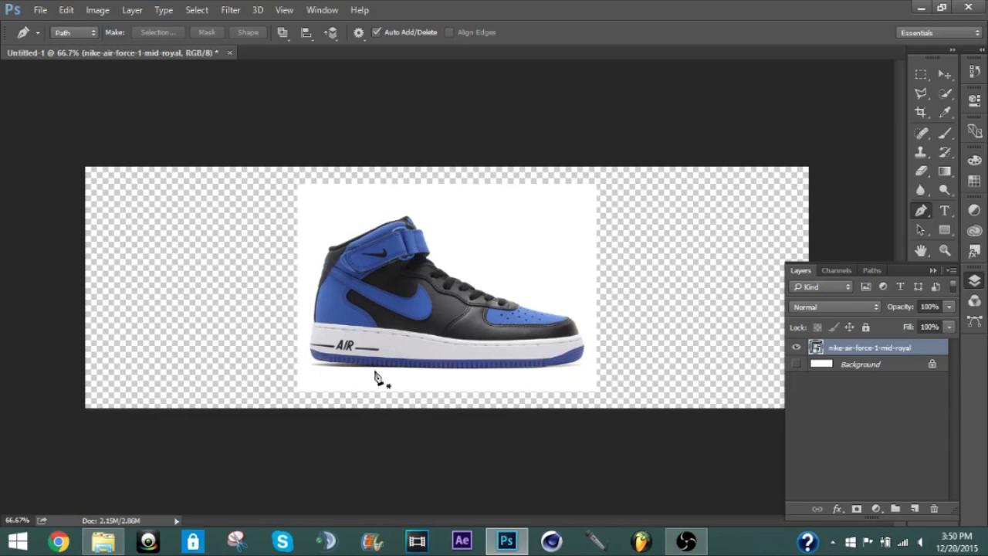
{"action": "key", "text": "ctrl+plus"}
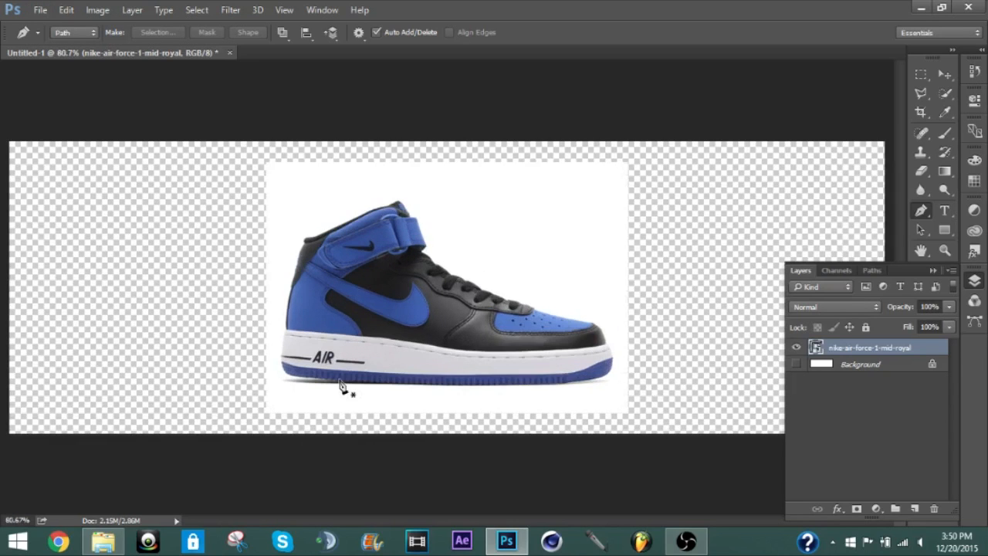
{"action": "scroll", "coordinate": [340, 388], "scroll_direction": "up", "scroll_amount": 6}
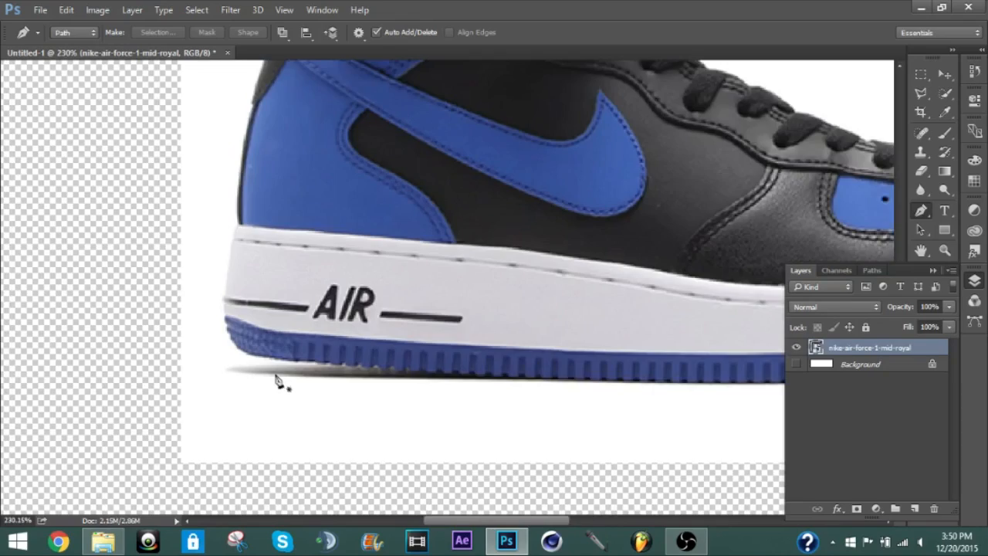
{"action": "scroll", "coordinate": [278, 382], "scroll_direction": "up", "scroll_amount": 10}
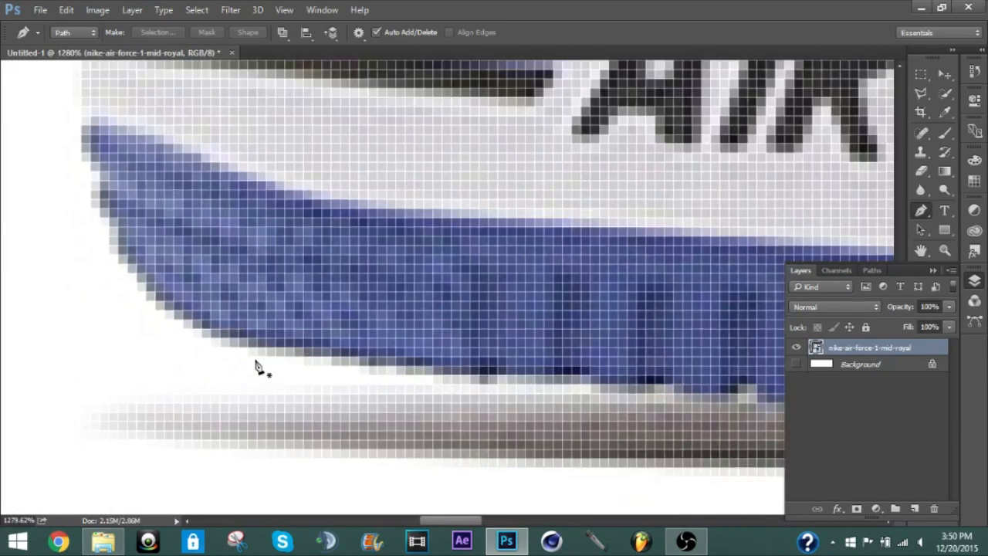
{"action": "scroll", "coordinate": [257, 367], "scroll_direction": "up", "scroll_amount": 2}
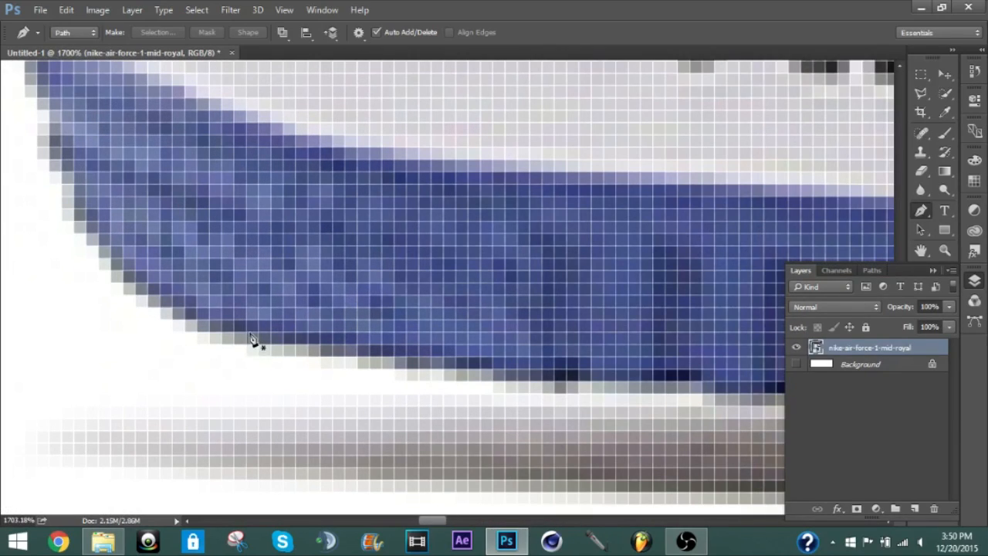
{"action": "left_click", "coordinate": [249, 337]}
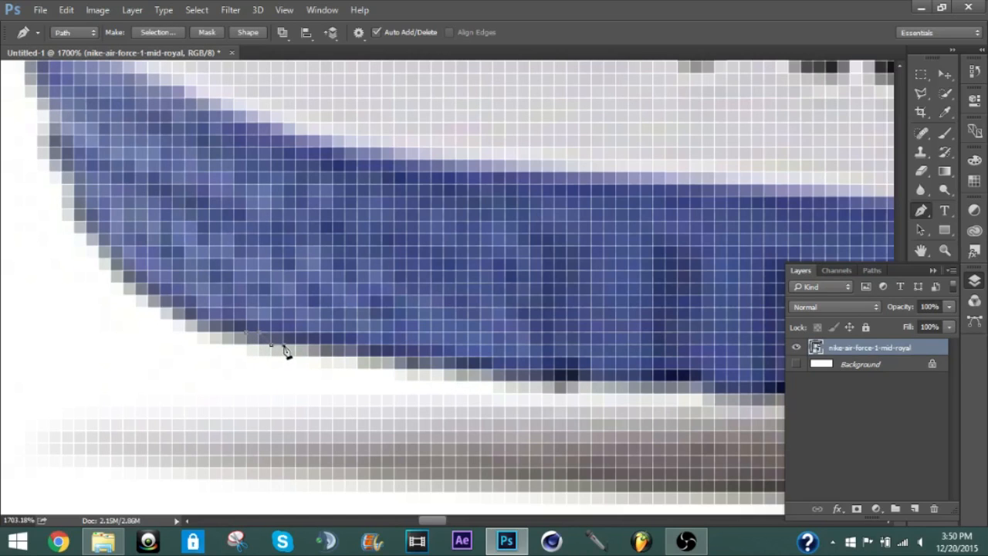
{"action": "left_click", "coordinate": [334, 357]}
{"action": "left_click", "coordinate": [407, 369]}
{"action": "left_click", "coordinate": [493, 370]}
{"action": "left_click", "coordinate": [542, 369]}
{"action": "left_click", "coordinate": [704, 382]}
{"action": "left_click", "coordinate": [714, 393]}
{"action": "left_click", "coordinate": [752, 393]}
{"action": "left_click", "coordinate": [789, 393]}
Continue the Pen path from the first treads around each notch of the blue sole, along its shadowed rear stretch.
{"action": "left_click_drag", "start_coordinate": [876, 411], "coordinate": [371, 400]}
{"action": "left_click", "coordinate": [466, 417]}
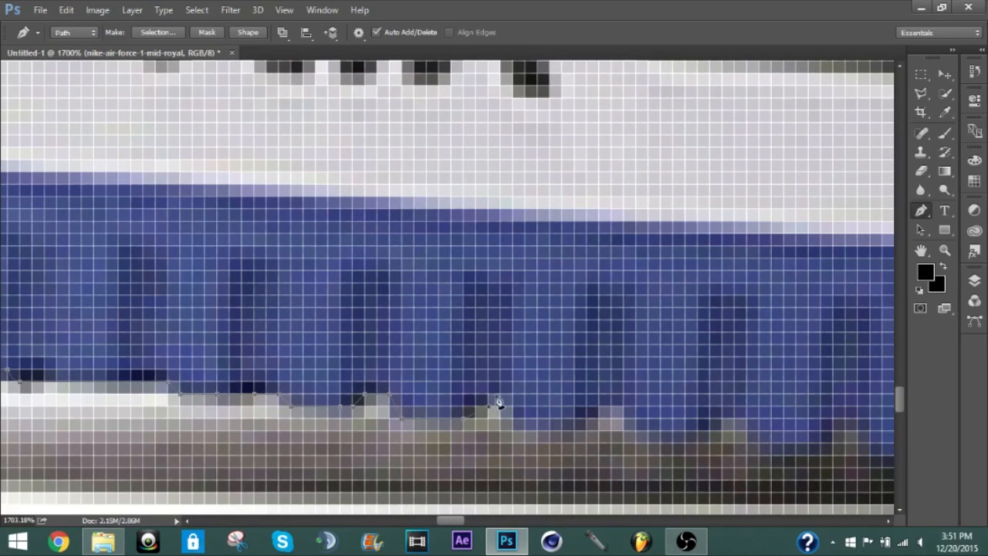
{"action": "left_click", "coordinate": [563, 418]}
{"action": "left_click", "coordinate": [574, 406]}
{"action": "left_click", "coordinate": [600, 406]}
{"action": "left_click", "coordinate": [624, 406]}
{"action": "left_click", "coordinate": [710, 430]}
{"action": "left_click", "coordinate": [748, 420]}
{"action": "left_click", "coordinate": [760, 442]}
{"action": "left_click", "coordinate": [809, 442]}
{"action": "left_click", "coordinate": [822, 419]}
{"action": "left_click", "coordinate": [847, 419]}
{"action": "left_click", "coordinate": [871, 455]}
{"action": "left_click_drag", "start_coordinate": [445, 525], "coordinate": [465, 525]}
{"action": "left_click", "coordinate": [381, 456]}
{"action": "left_click", "coordinate": [406, 431]}
{"action": "left_click", "coordinate": [430, 431]}
{"action": "left_click", "coordinate": [443, 456]}
{"action": "left_click", "coordinate": [467, 468]}
{"action": "left_click", "coordinate": [493, 468]}
{"action": "left_click", "coordinate": [505, 456]}
{"action": "left_click", "coordinate": [530, 431]}
{"action": "left_click", "coordinate": [554, 444]}
{"action": "left_click", "coordinate": [567, 468]}
{"action": "left_click", "coordinate": [579, 480]}
{"action": "left_click", "coordinate": [616, 480]}
{"action": "left_click", "coordinate": [629, 468]}
{"action": "left_click", "coordinate": [653, 444]}
{"action": "left_click", "coordinate": [677, 455]}
{"action": "left_click", "coordinate": [689, 481]}
{"action": "left_click", "coordinate": [739, 480]}
{"action": "left_click", "coordinate": [751, 468]}
{"action": "left_click", "coordinate": [764, 456]}
{"action": "left_click", "coordinate": [788, 456]}
{"action": "left_click", "coordinate": [801, 480]}
{"action": "left_click", "coordinate": [813, 493]}
{"action": "left_click_drag", "start_coordinate": [474, 518], "coordinate": [482, 519]}
{"action": "left_click", "coordinate": [573, 493]}
{"action": "left_click", "coordinate": [599, 480]}
{"action": "left_click", "coordinate": [648, 480]}
{"action": "left_click", "coordinate": [684, 492]}
{"action": "left_click", "coordinate": [709, 493]}
{"action": "left_click", "coordinate": [734, 480]}
{"action": "left_click", "coordinate": [759, 480]}
{"action": "left_click", "coordinate": [783, 505]}
{"action": "left_click", "coordinate": [832, 505]}
{"action": "left_click", "coordinate": [857, 480]}
{"action": "left_click", "coordinate": [882, 480]}
{"action": "left_click_drag", "start_coordinate": [479, 519], "coordinate": [494, 519]}
{"action": "left_click", "coordinate": [483, 505]}
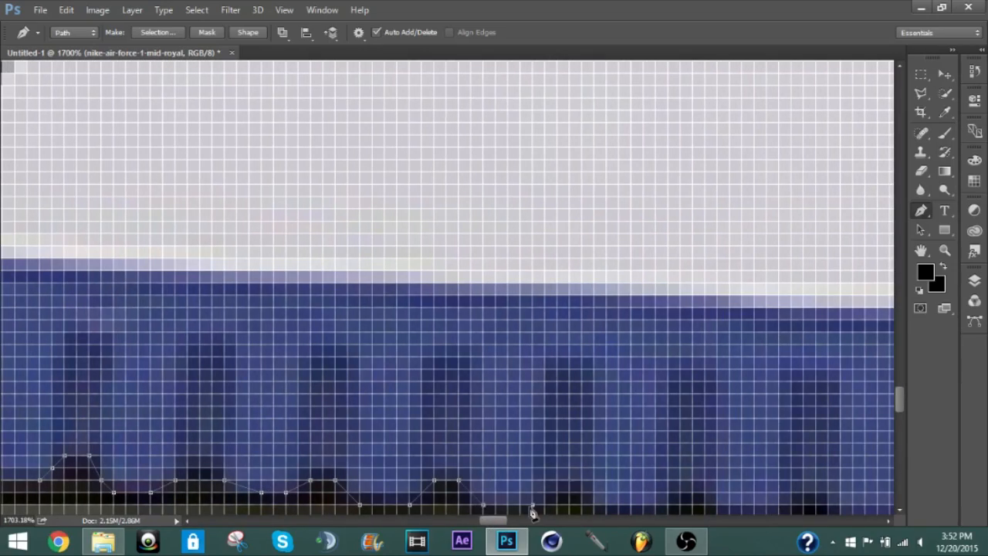
Extend the Pen path around the remaining rear tread notches to about the middle of the shoe's sole.
{"action": "left_click_drag", "start_coordinate": [899, 398], "coordinate": [900, 410]}
{"action": "mouse_move", "coordinate": [494, 520]}
{"action": "left_mouse_down"}
{"action": "mouse_move", "coordinate": [471, 523]}
{"action": "mouse_move", "coordinate": [535, 523]}
{"action": "mouse_move", "coordinate": [500, 524]}
{"action": "left_mouse_up"}
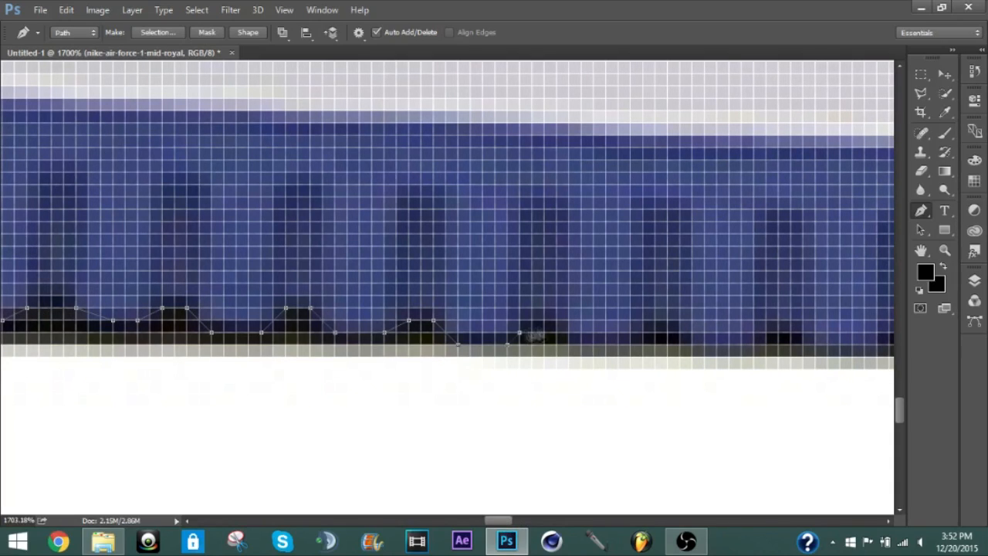
{"action": "scroll", "coordinate": [551, 368], "scroll_direction": "down", "scroll_amount": 2}
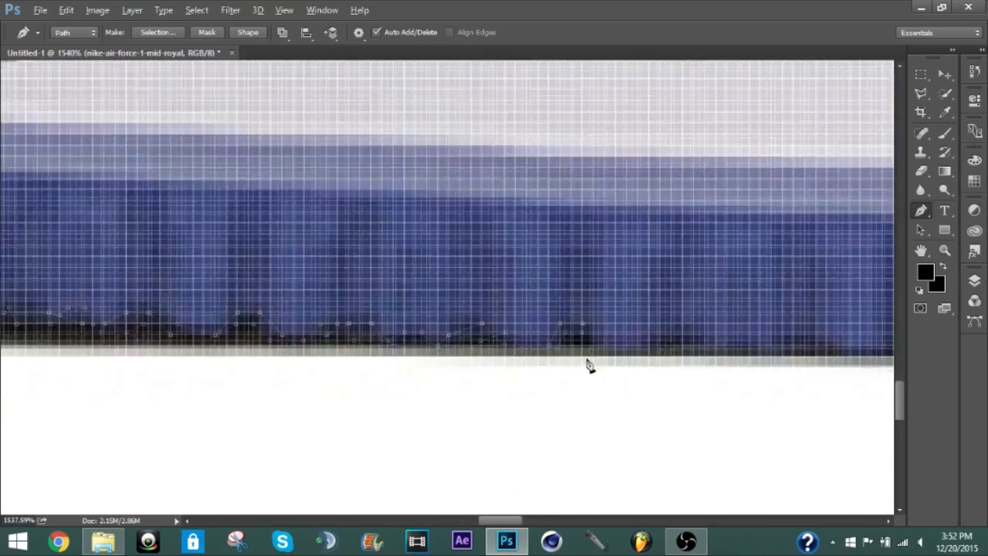
{"action": "scroll", "coordinate": [587, 366], "scroll_direction": "up", "scroll_amount": 3}
{"action": "left_click", "coordinate": [640, 361]}
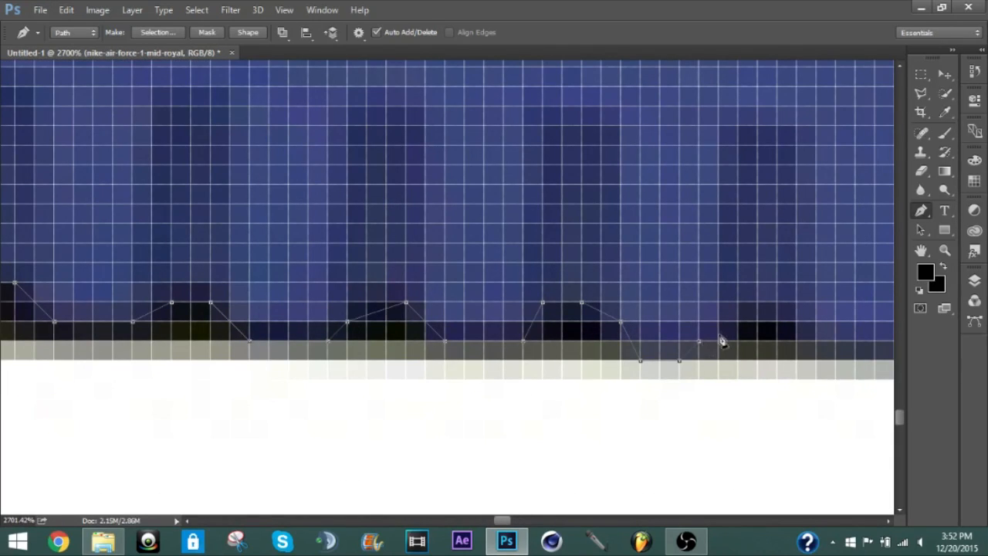
{"action": "mouse_move", "coordinate": [506, 521]}
{"action": "left_mouse_down"}
{"action": "mouse_move", "coordinate": [522, 526]}
{"action": "mouse_move", "coordinate": [514, 528]}
{"action": "left_mouse_up"}
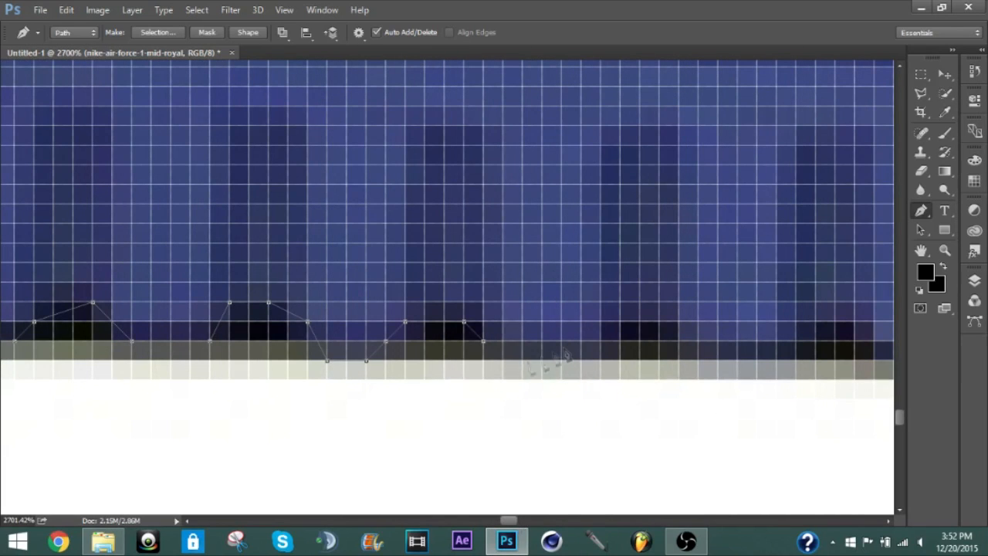
{"action": "left_click", "coordinate": [522, 360]}
{"action": "left_click", "coordinate": [581, 360]}
{"action": "left_click", "coordinate": [620, 321]}
{"action": "left_click", "coordinate": [658, 321]}
{"action": "left_click", "coordinate": [698, 361]}
{"action": "left_click", "coordinate": [795, 341]}
{"action": "left_click", "coordinate": [854, 341]}
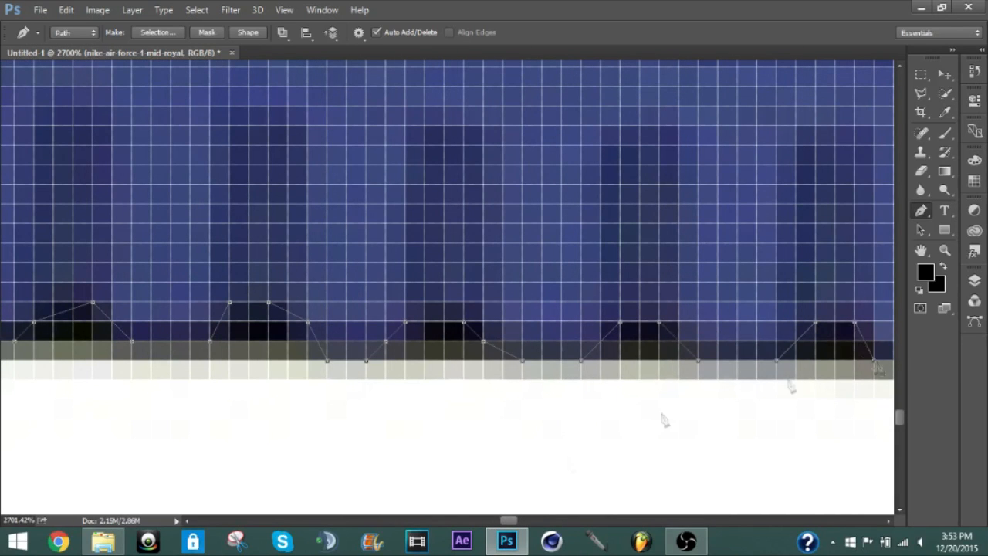
{"action": "scroll", "coordinate": [882, 364], "scroll_direction": "right", "scroll_amount": 5}
{"action": "left_click", "coordinate": [418, 360]}
{"action": "left_click", "coordinate": [497, 361]}
{"action": "left_click", "coordinate": [517, 340]}
{"action": "left_click", "coordinate": [595, 341]}
{"action": "left_click", "coordinate": [614, 361]}
{"action": "left_click", "coordinate": [693, 361]}
{"action": "left_click", "coordinate": [732, 340]}
{"action": "left_click", "coordinate": [770, 340]}
{"action": "left_click_drag", "start_coordinate": [523, 521], "coordinate": [536, 520]}
{"action": "left_click", "coordinate": [516, 380]}
{"action": "left_click", "coordinate": [614, 380]}
{"action": "left_click", "coordinate": [634, 341]}
{"action": "left_click", "coordinate": [673, 340]}
{"action": "left_click", "coordinate": [693, 379]}
{"action": "left_click", "coordinate": [465, 380]}
{"action": "left_click", "coordinate": [503, 340]}
{"action": "left_click", "coordinate": [523, 340]}
{"action": "left_click", "coordinate": [543, 379]}
{"action": "left_click", "coordinate": [660, 379]}
{"action": "left_click", "coordinate": [679, 341]}
{"action": "left_click", "coordinate": [718, 341]}
{"action": "left_click", "coordinate": [738, 380]}
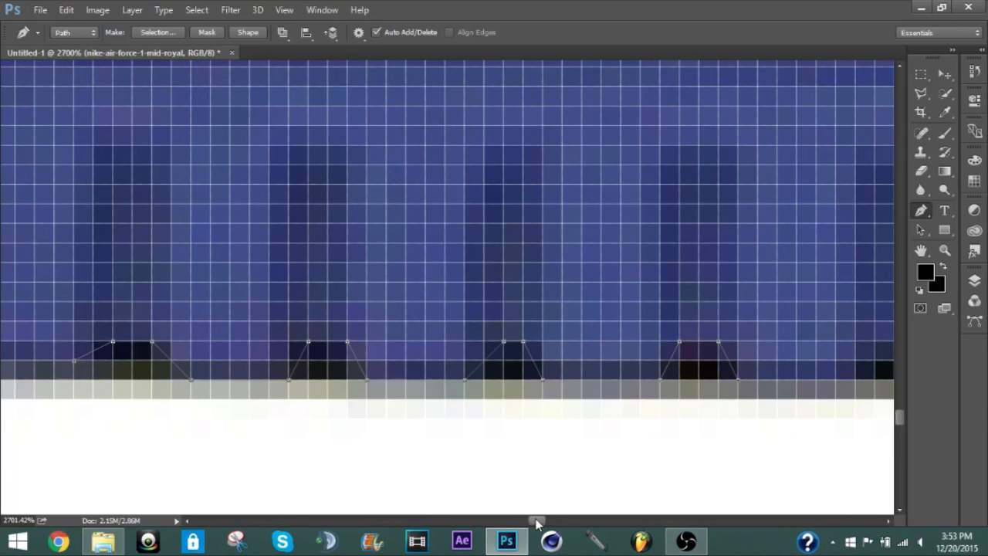
Close the path by running it loosely back through the white midsole, below the AIR lettering, to its starting point at the heel.
{"action": "left_click_drag", "start_coordinate": [536, 520], "coordinate": [543, 525]}
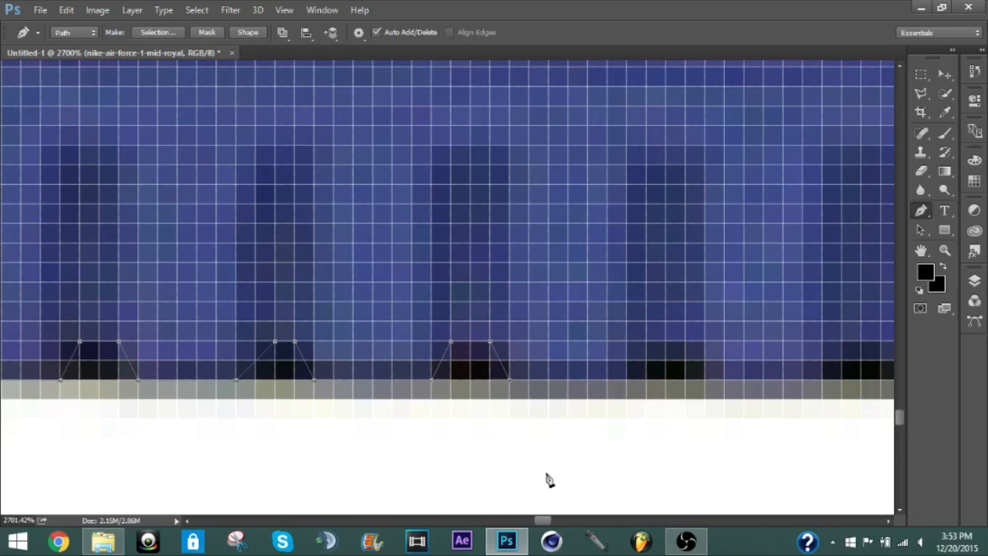
{"action": "scroll", "coordinate": [548, 480], "scroll_direction": "down", "scroll_amount": 10}
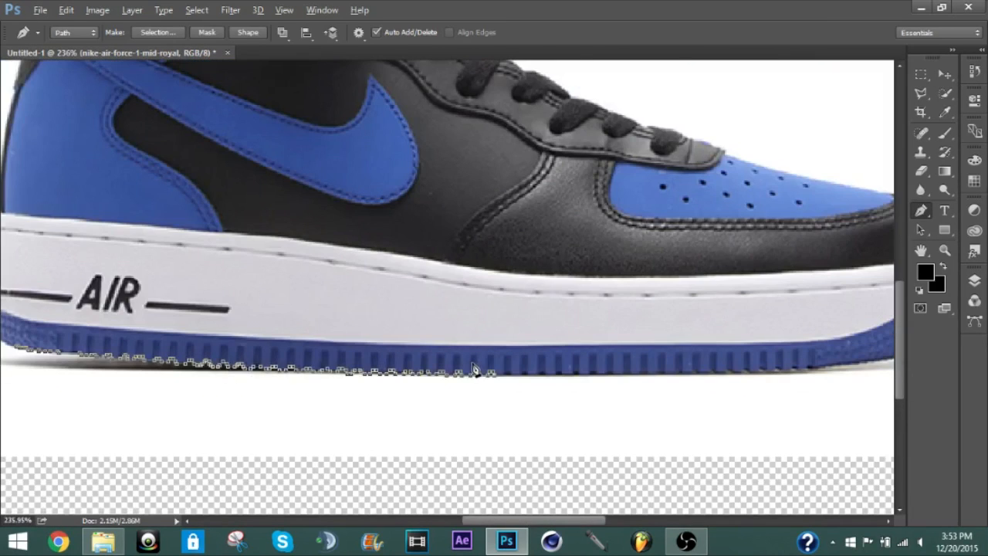
{"action": "left_click", "coordinate": [499, 340]}
{"action": "left_click", "coordinate": [385, 327]}
{"action": "left_click", "coordinate": [282, 315]}
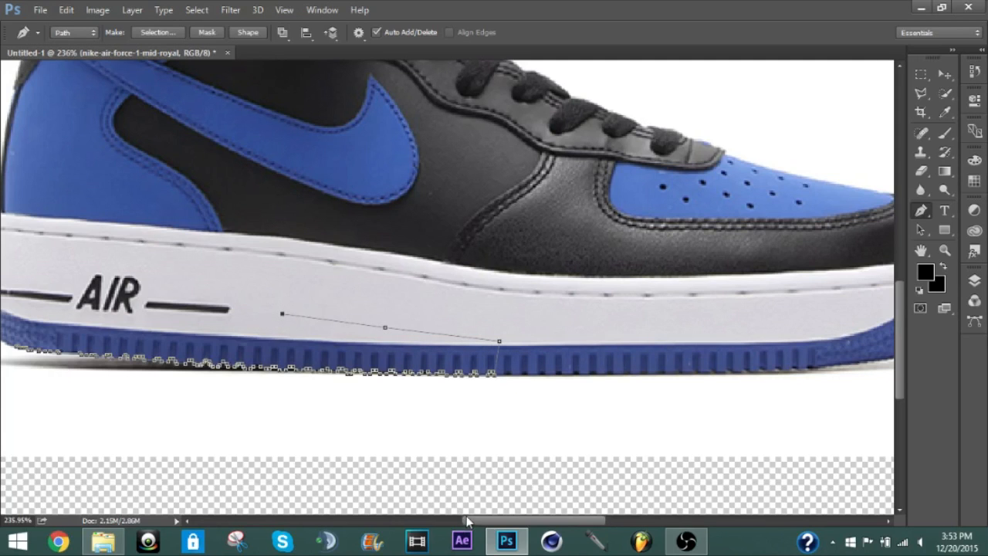
{"action": "scroll", "coordinate": [430, 478], "scroll_direction": "down", "scroll_amount": 4}
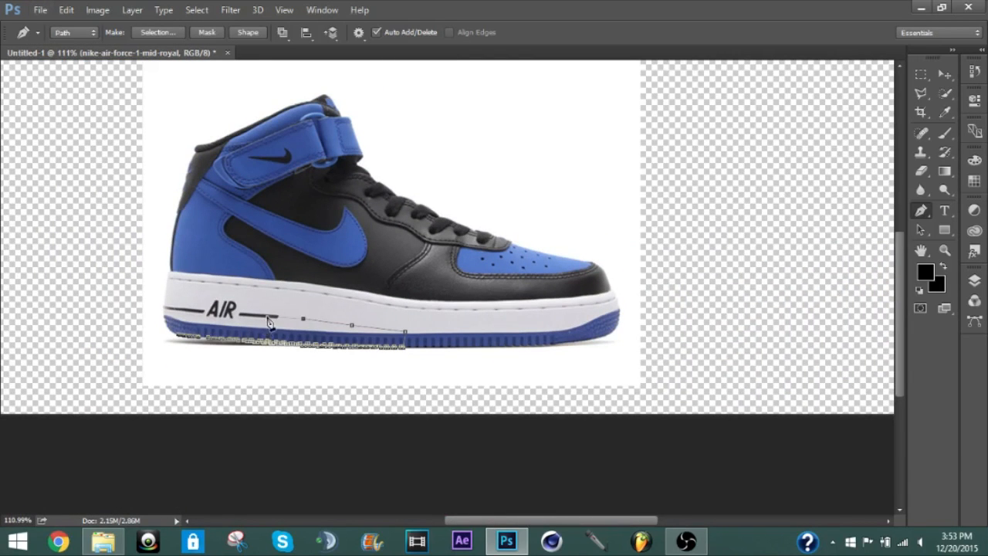
{"action": "left_click", "coordinate": [268, 316]}
{"action": "left_click", "coordinate": [180, 340]}
Convert the closed sole path into a selection and copy the selected area to a new layer.
{"action": "left_click", "coordinate": [162, 31]}
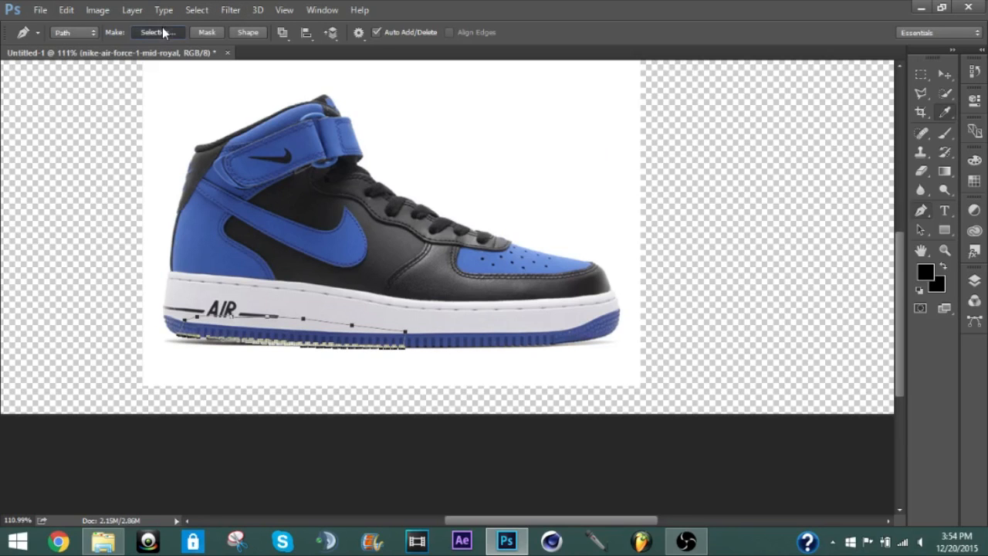
{"action": "left_click", "coordinate": [571, 152]}
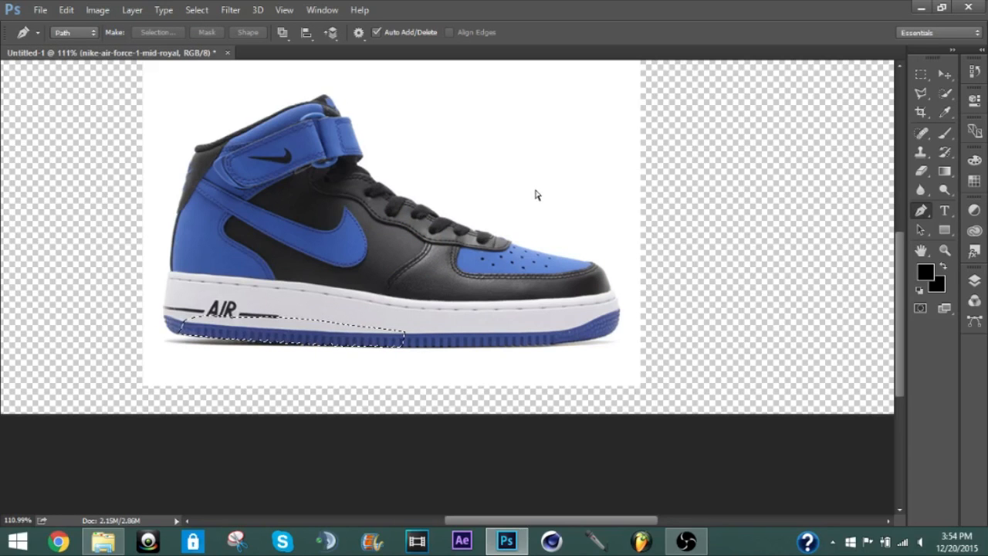
{"action": "key", "text": "ctrl+j"}
Hide the nike-air-force-1-mid-royal layer briefly to check the sole cutout, show it again and delete Layer 1.
{"action": "left_click", "coordinate": [974, 280]}
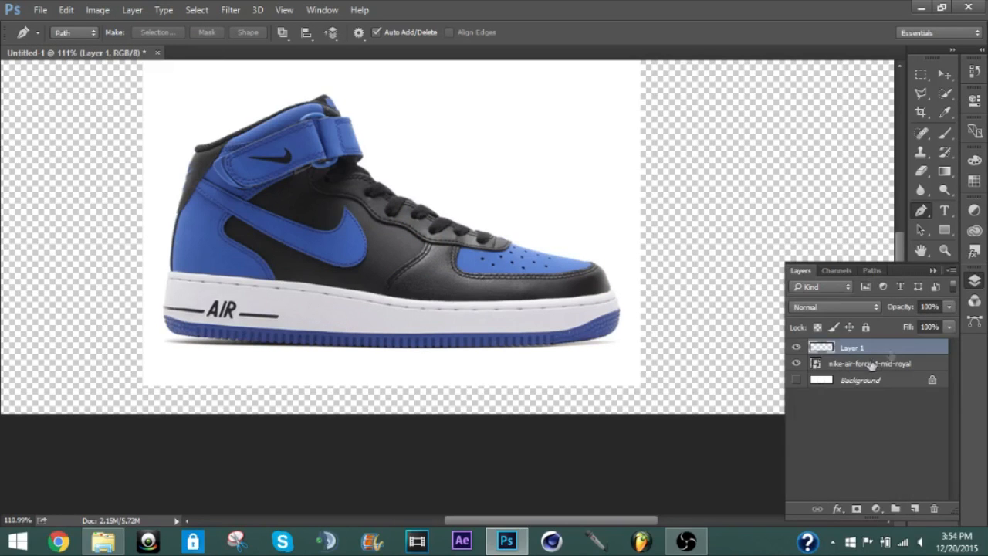
{"action": "left_click", "coordinate": [796, 364]}
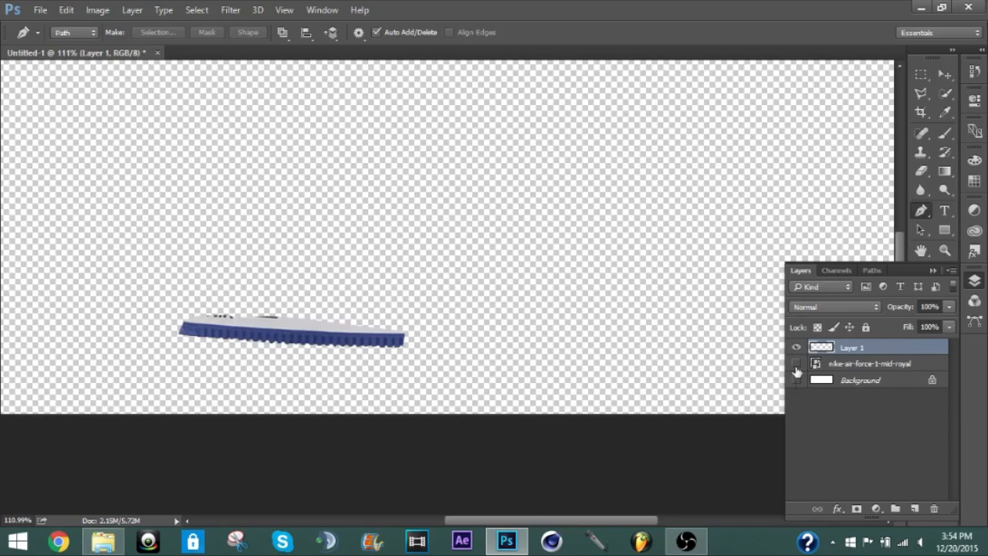
{"action": "left_click", "coordinate": [796, 366]}
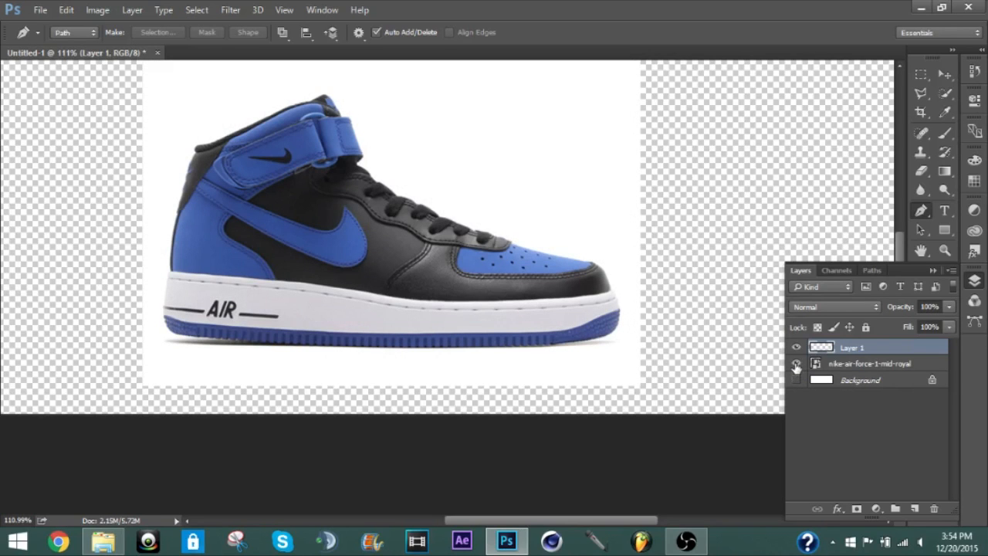
{"action": "key", "text": "Delete"}
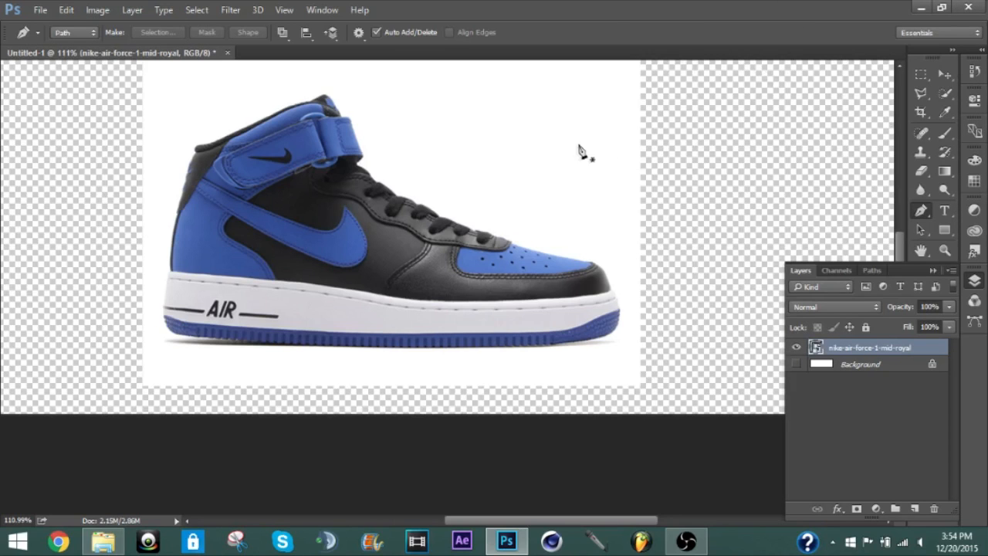
Select the whole shoe on its white background with the Quick Selection tool.
{"action": "scroll", "coordinate": [587, 146], "scroll_direction": "down", "scroll_amount": 5}
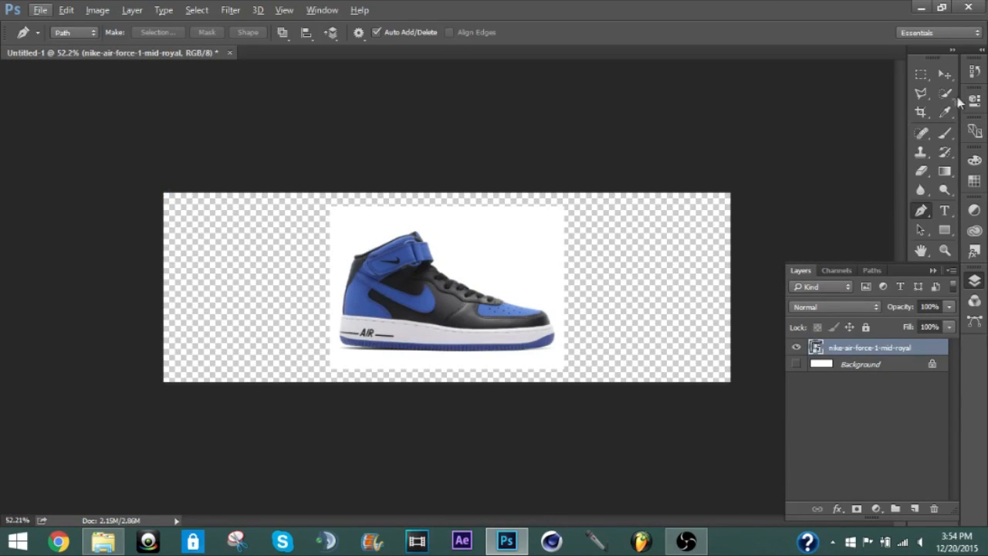
{"action": "left_click", "coordinate": [948, 96]}
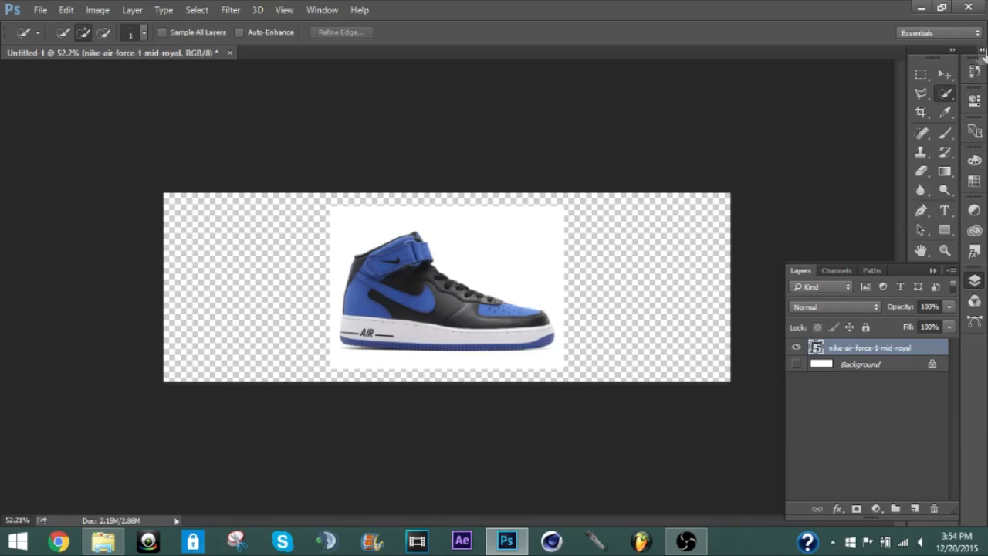
{"action": "right_click", "coordinate": [949, 94]}
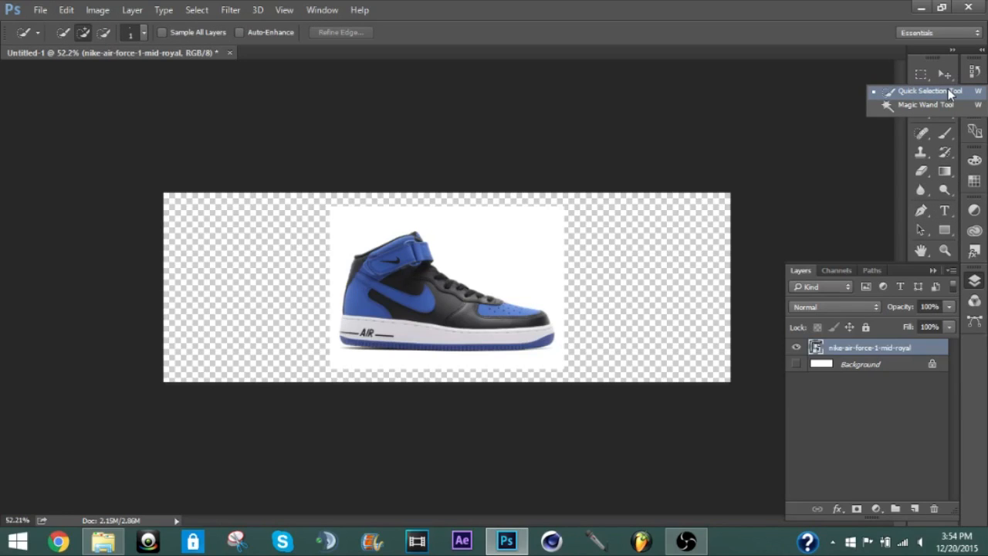
{"action": "left_click", "coordinate": [950, 93]}
{"action": "key", "text": "ctrl+plus"}
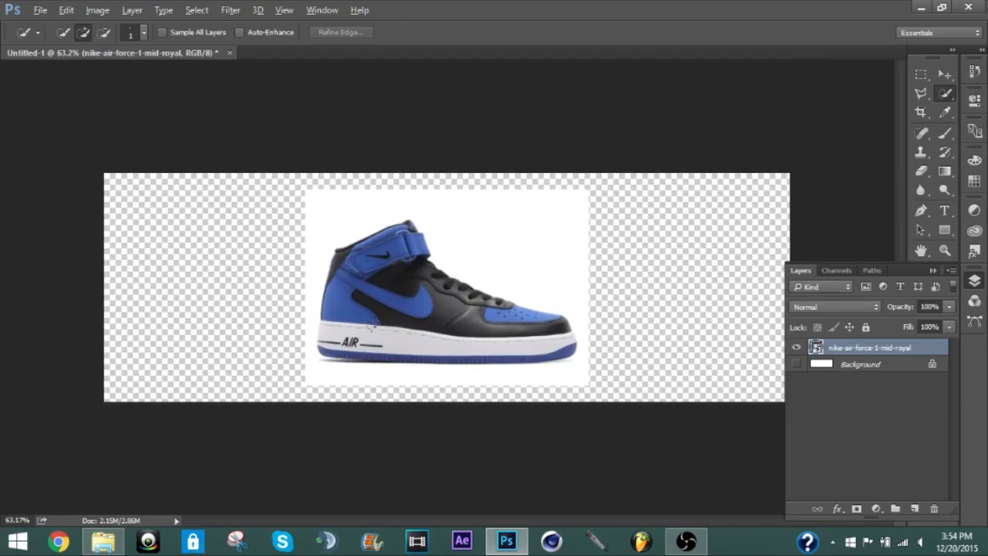
{"action": "left_click_drag", "start_coordinate": [328, 297], "coordinate": [362, 311]}
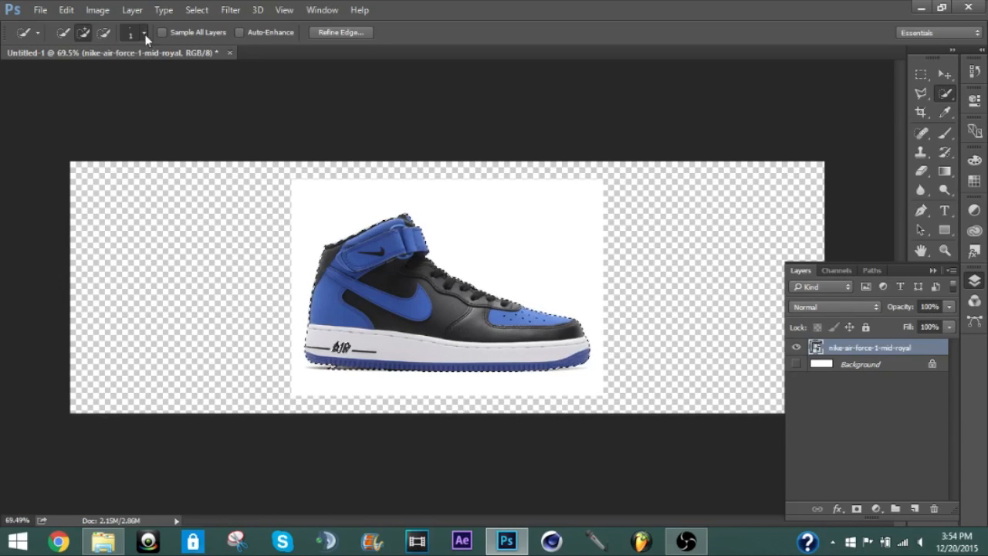
Refine the shoe selection along the rear sole edge by subtracting the shadow beneath the heel.
{"action": "scroll", "coordinate": [328, 338], "scroll_direction": "up", "scroll_amount": 4}
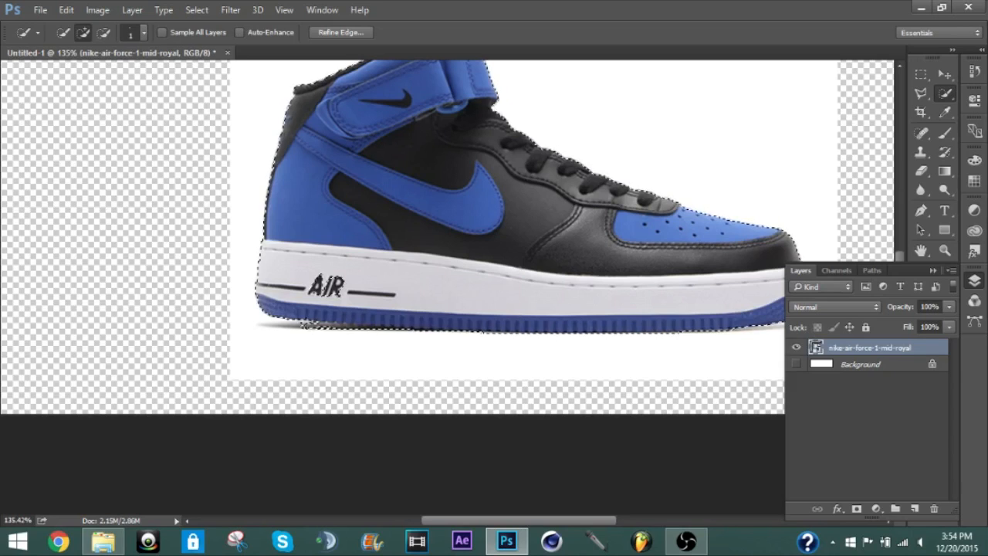
{"action": "left_click", "coordinate": [308, 335], "text": "alt"}
{"action": "left_click", "coordinate": [305, 325], "text": "alt"}
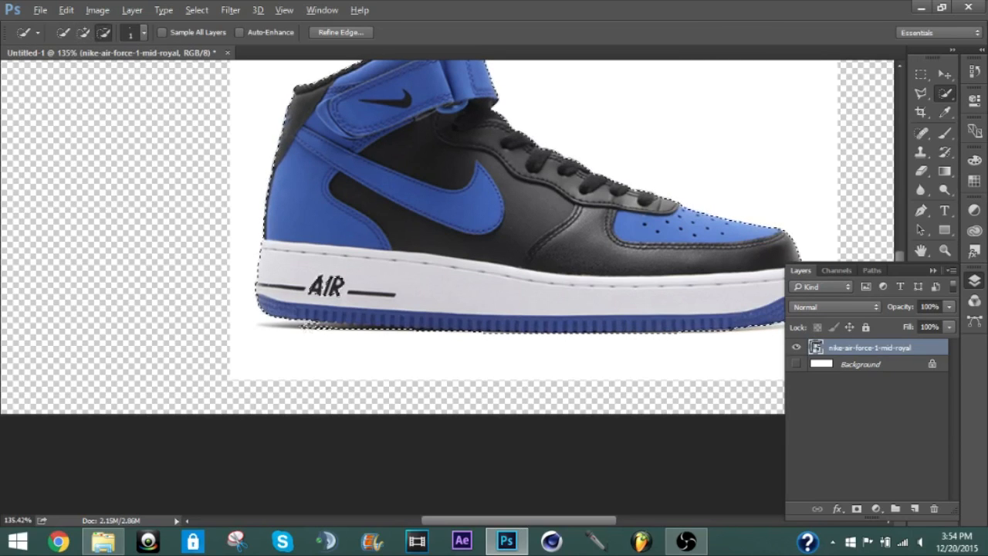
{"action": "left_click", "coordinate": [344, 318], "text": "alt"}
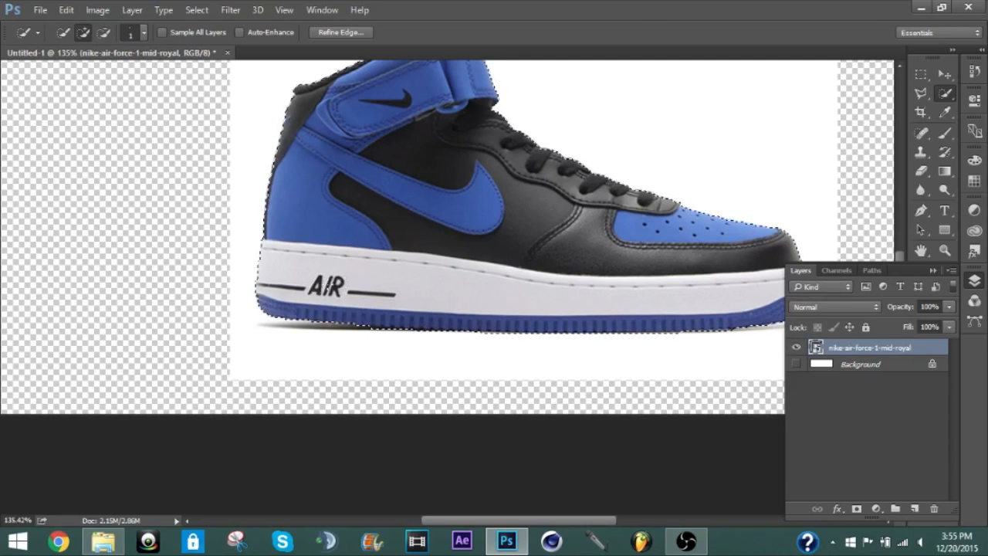
Copy the selected shoe to a new layer and hide the nike-air-force-1-mid-royal layer to inspect the cutout.
{"action": "key", "text": "ctrl+j"}
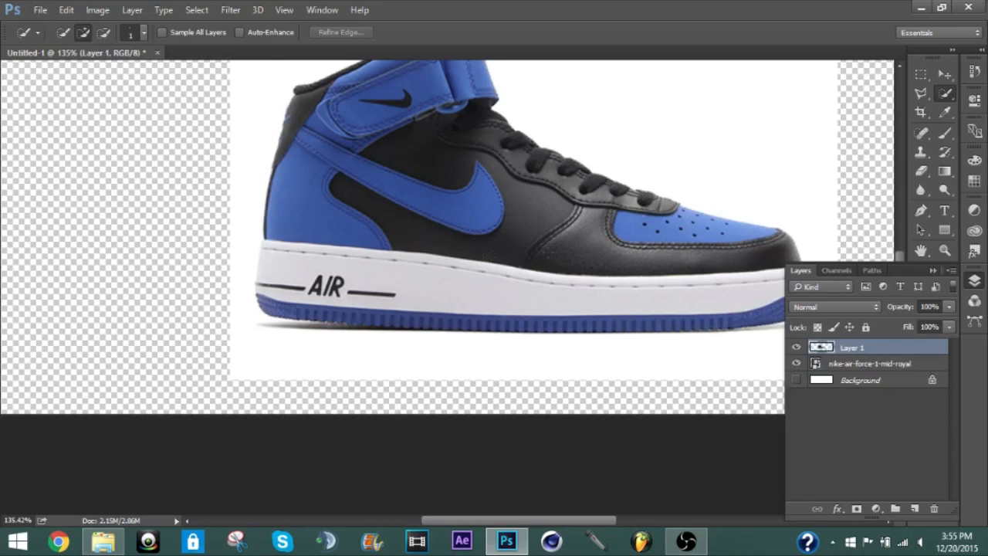
{"action": "left_click", "coordinate": [796, 366]}
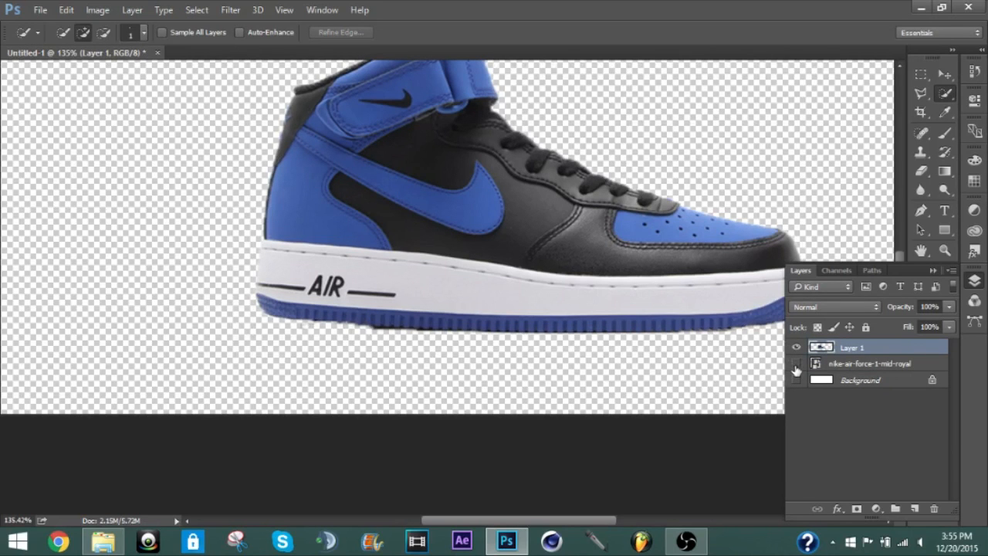
{"action": "scroll", "coordinate": [634, 353], "scroll_direction": "down", "scroll_amount": 2}
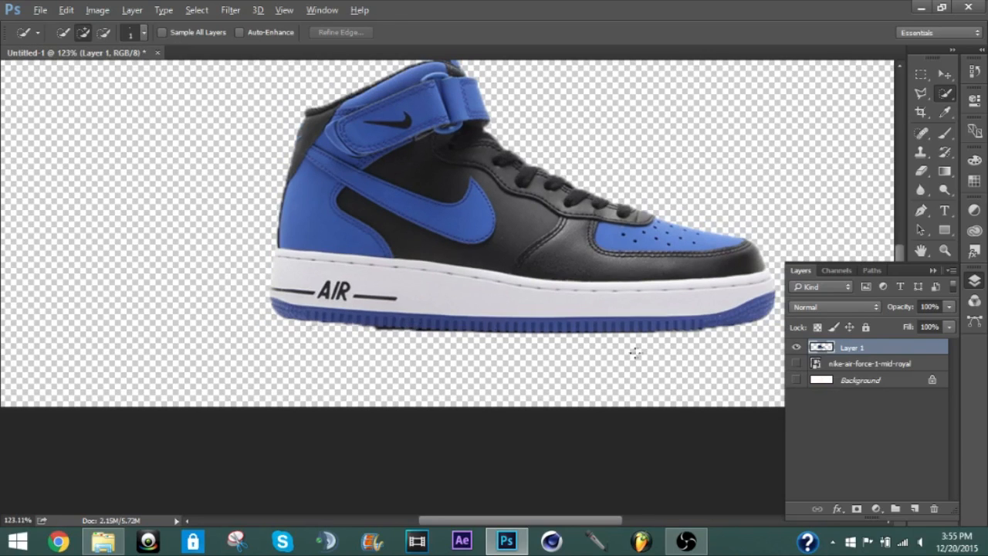
Show the nike-air-force-1-mid-royal layer again and delete the shoe cutout on Layer 1.
{"action": "left_click", "coordinate": [796, 363]}
{"action": "key", "text": "Delete"}
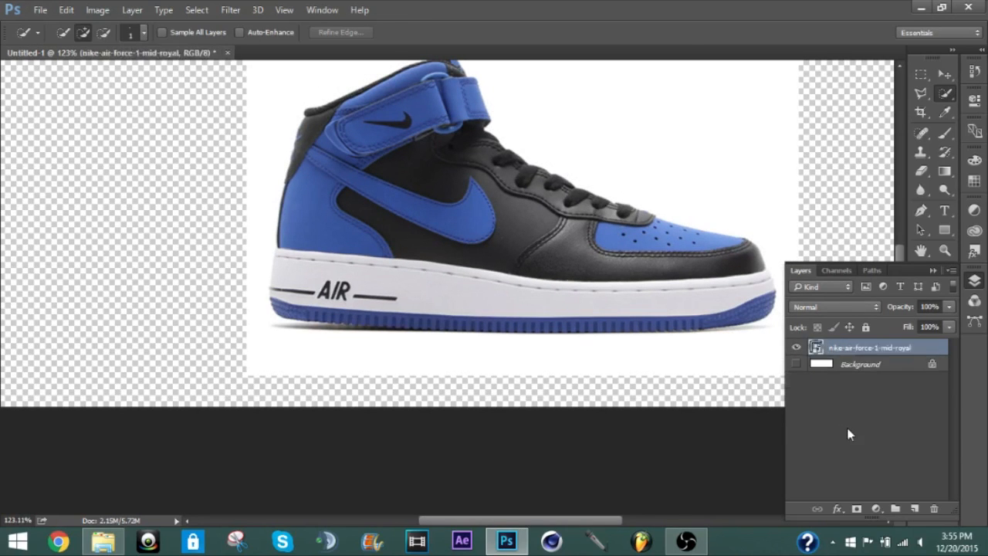